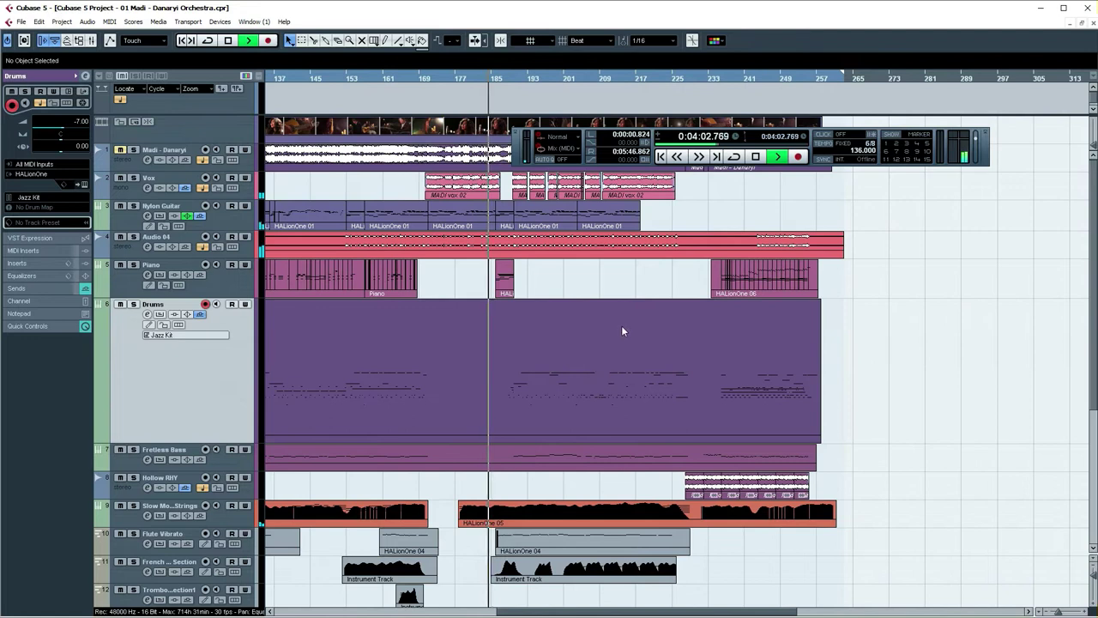
# Hide the floating transport panel to clear the arrangement
pyautogui.click(515, 132)
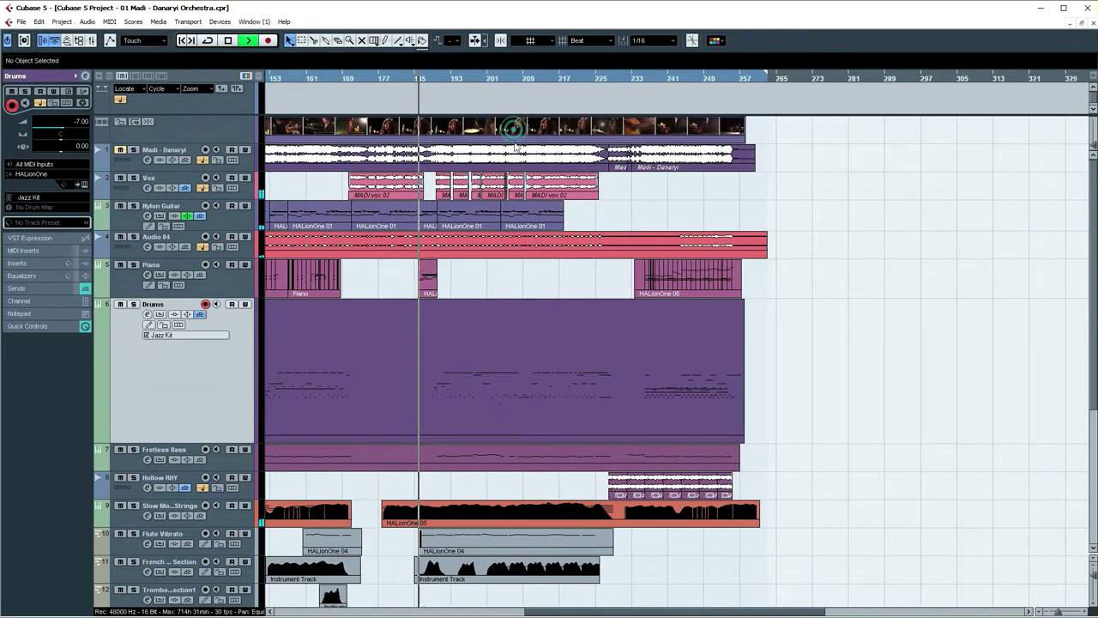
pyautogui.hscroll(2, 549, 291)
pyautogui.scroll(-3, 437, 284)
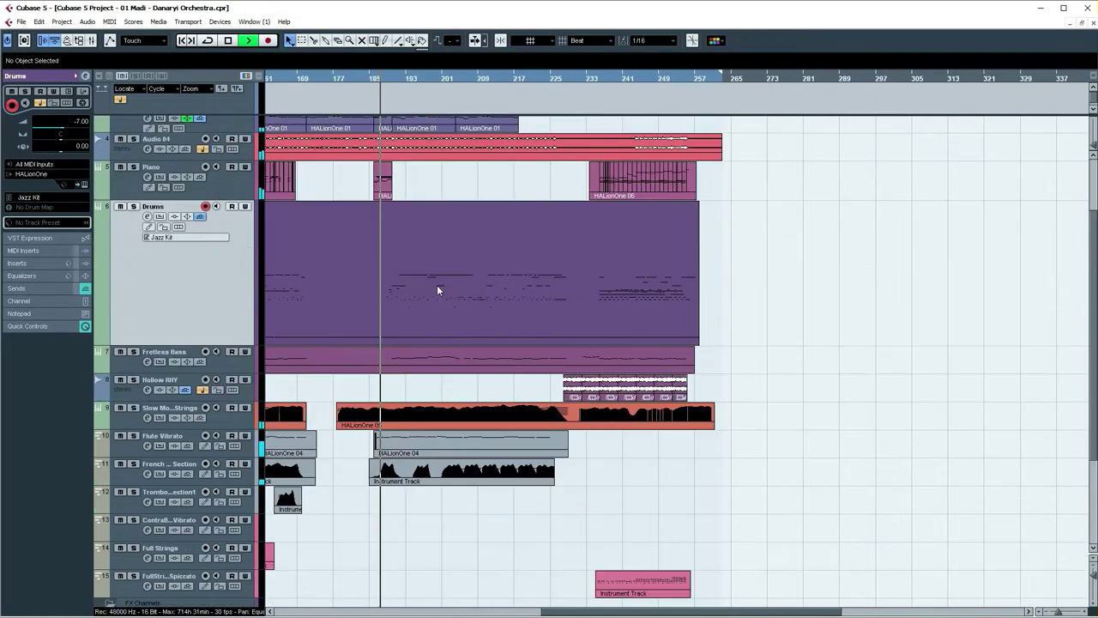
# Solo the Drums track during playback
pyautogui.press('g')
pyautogui.press('h')
pyautogui.press('h')
pyautogui.press('h')
pyautogui.press('h')
pyautogui.press('h')
pyautogui.press('h')
pyautogui.press('h')
pyautogui.moveTo(764, 266); pyautogui.dragTo(458, 243)
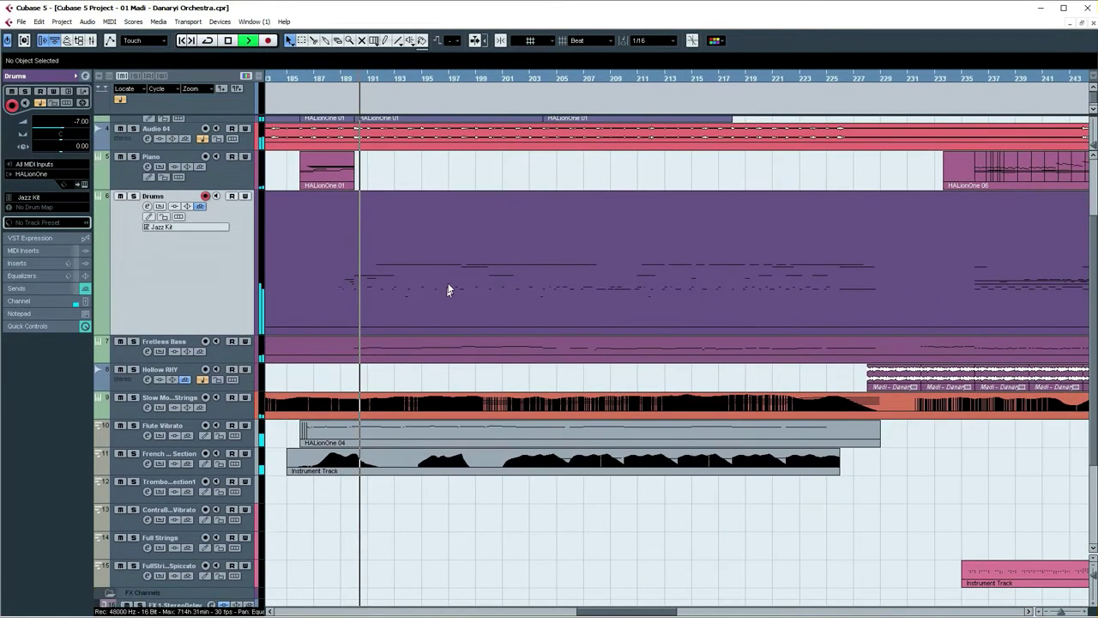
pyautogui.moveTo(491, 250); pyautogui.dragTo(469, 236)
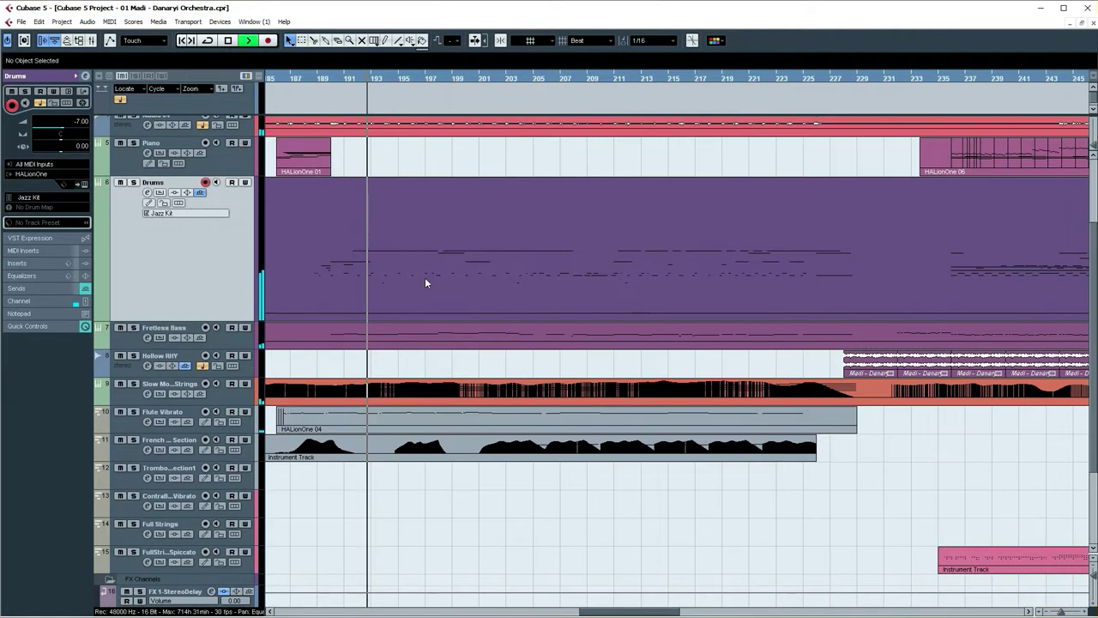
pyautogui.click(133, 182)
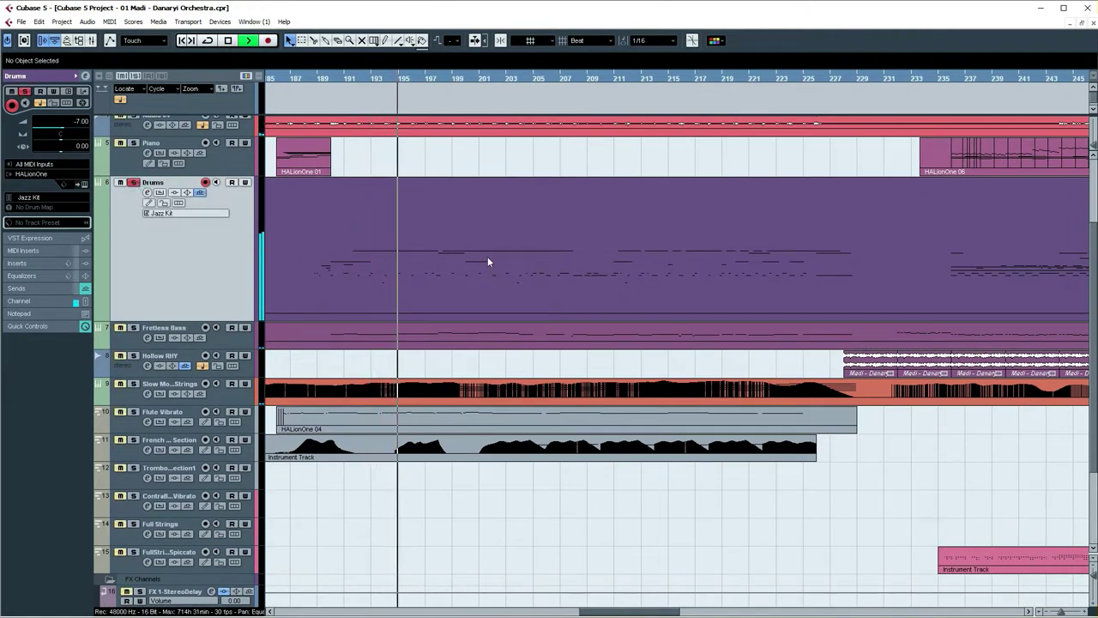
# Restart playback of the soloed drums from about bar 187
pyautogui.press('g')
pyautogui.press('g')
pyautogui.moveTo(667, 252); pyautogui.dragTo(449, 249)
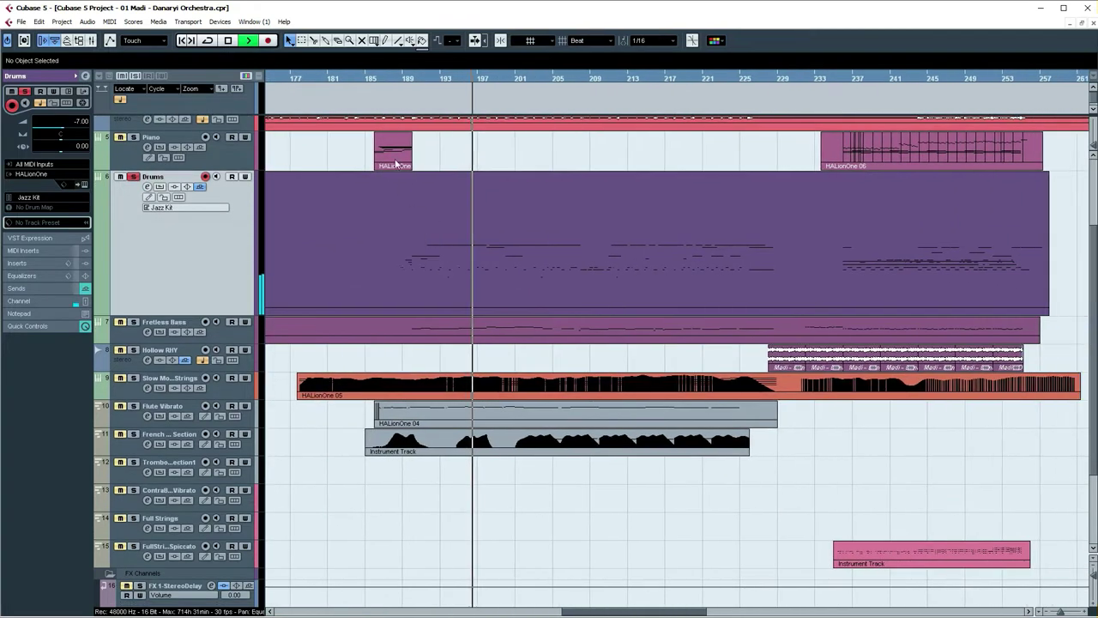
pyautogui.press('space')
pyautogui.click(395, 84)
pyautogui.press('space')
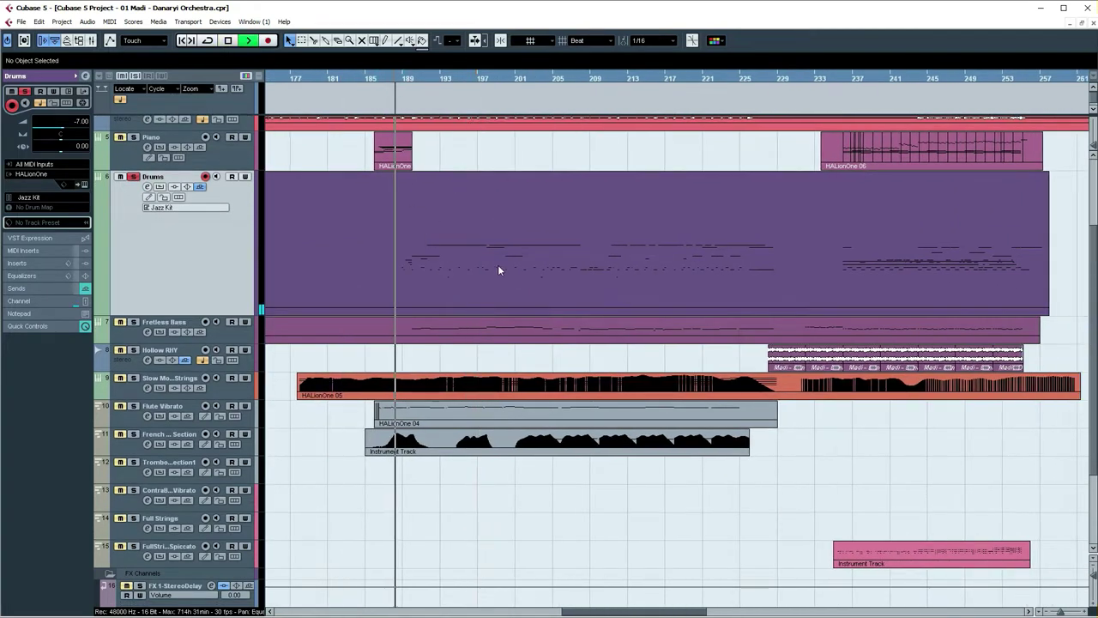
# Open the HALionOne 02 drum part in the Key Editor and examine the layout of its notes
pyautogui.moveTo(497, 265); pyautogui.dragTo(485, 263)
pyautogui.doubleClick(455, 219)
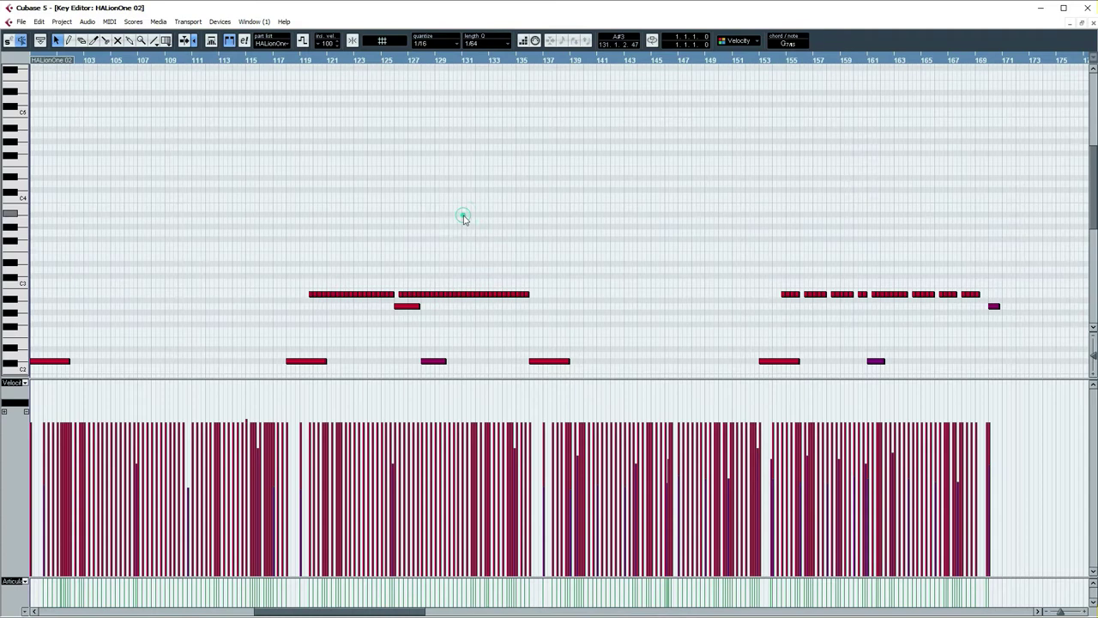
pyautogui.scroll(-5, 441, 240)
pyautogui.moveTo(441, 240); pyautogui.dragTo(618, 328)
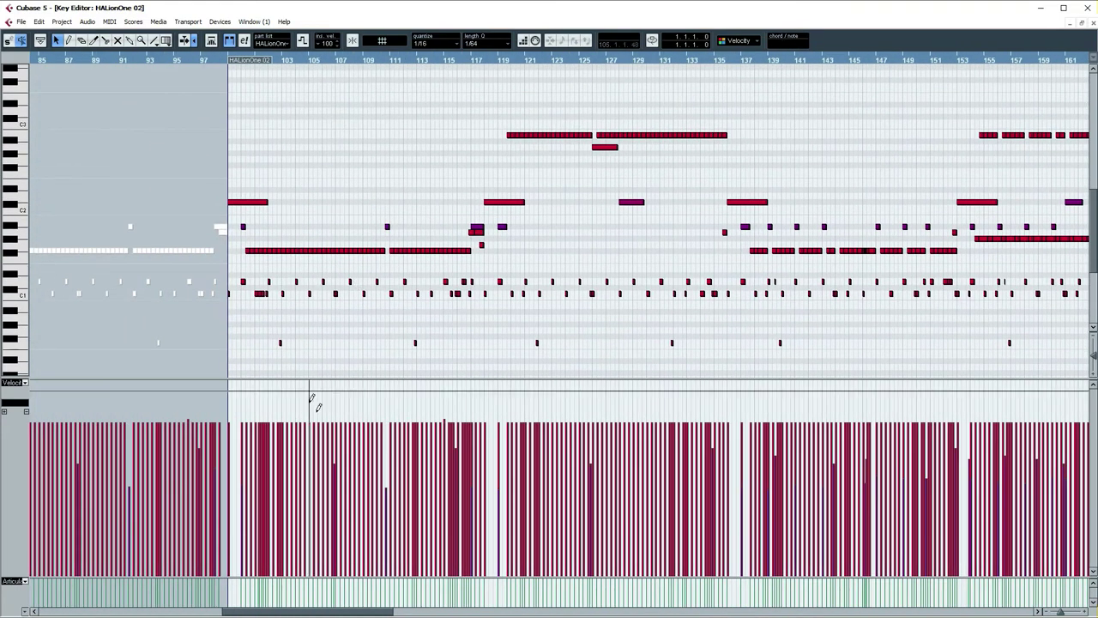
pyautogui.press('h')
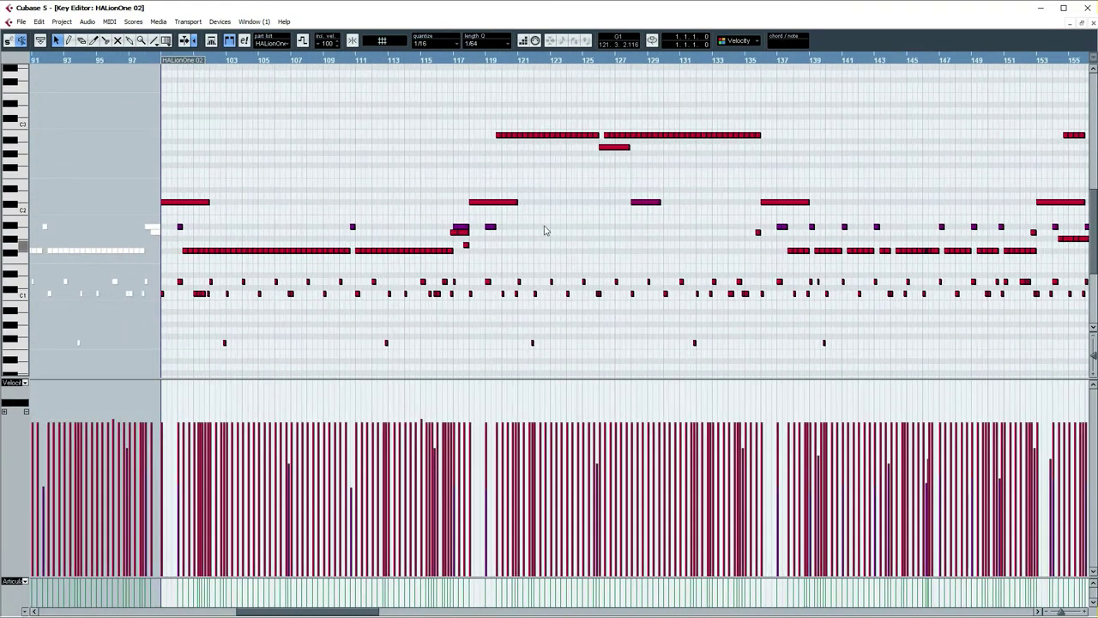
pyautogui.press('g')
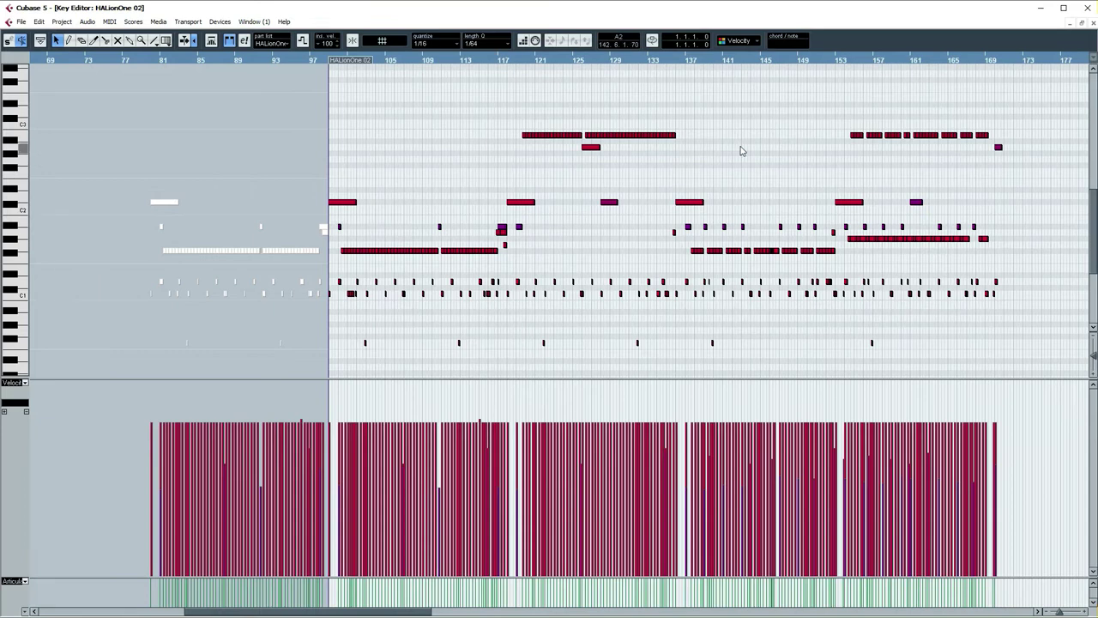
pyautogui.press('g')
pyautogui.press('g')
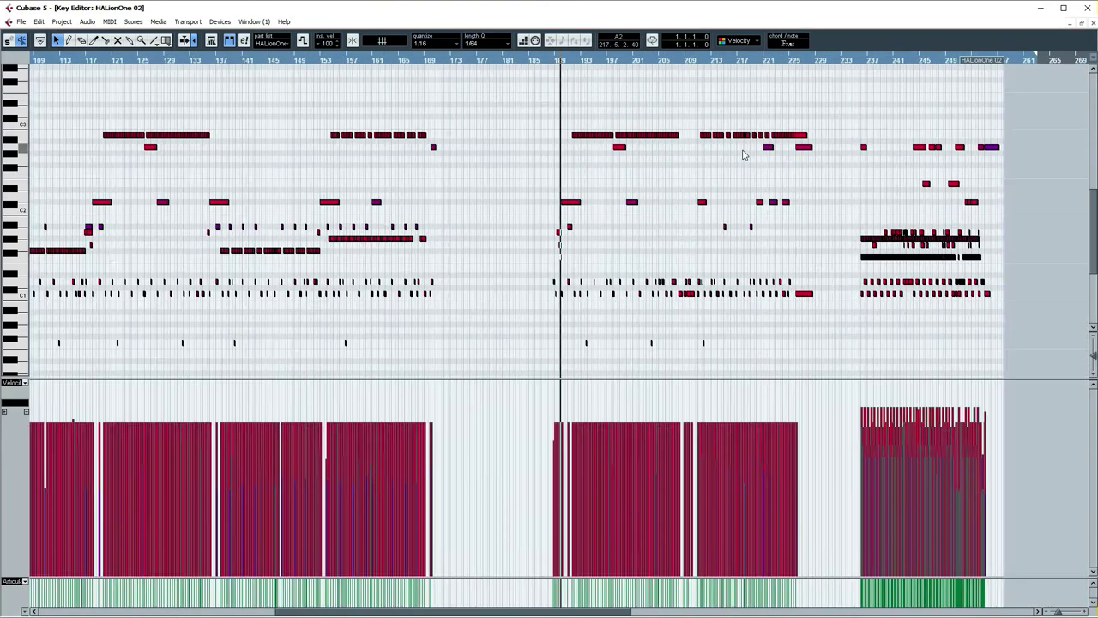
# Examine the drum fill and the notes from about bar 189 to bar 203 up close
pyautogui.moveTo(559, 60); pyautogui.dragTo(559, 110)
pyautogui.press('space')
pyautogui.moveTo(784, 161); pyautogui.dragTo(413, 188)
pyautogui.scroll(-1, 429, 189)
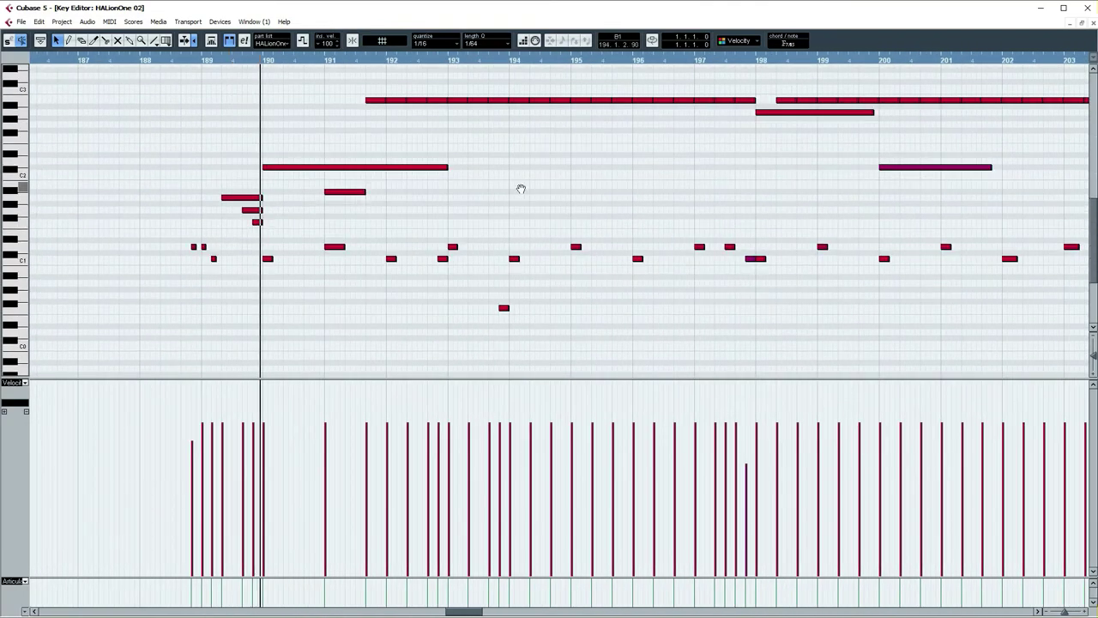
pyautogui.moveTo(533, 179); pyautogui.dragTo(448, 201)
pyautogui.press('space')
pyautogui.press('g')
pyautogui.press('g')
pyautogui.press('g')
pyautogui.press('g')
pyautogui.moveTo(666, 188); pyautogui.dragTo(386, 196)
pyautogui.moveTo(650, 208); pyautogui.dragTo(565, 226)
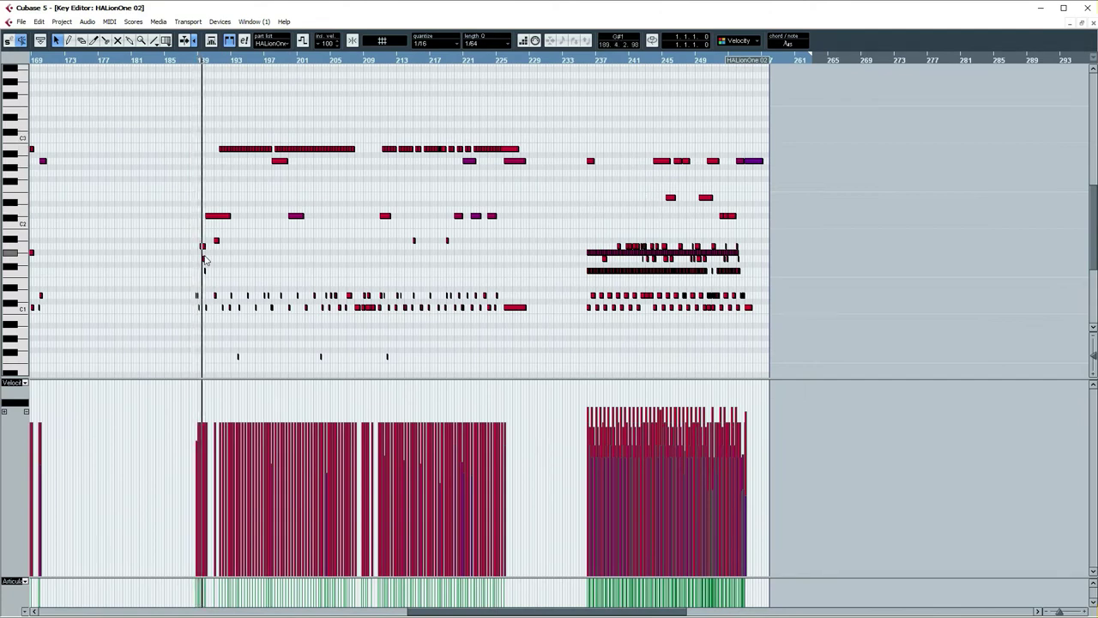
# Place the cursor at about bar 245 and examine the drum notes in the part's final section
pyautogui.moveTo(599, 63); pyautogui.dragTo(377, 179)
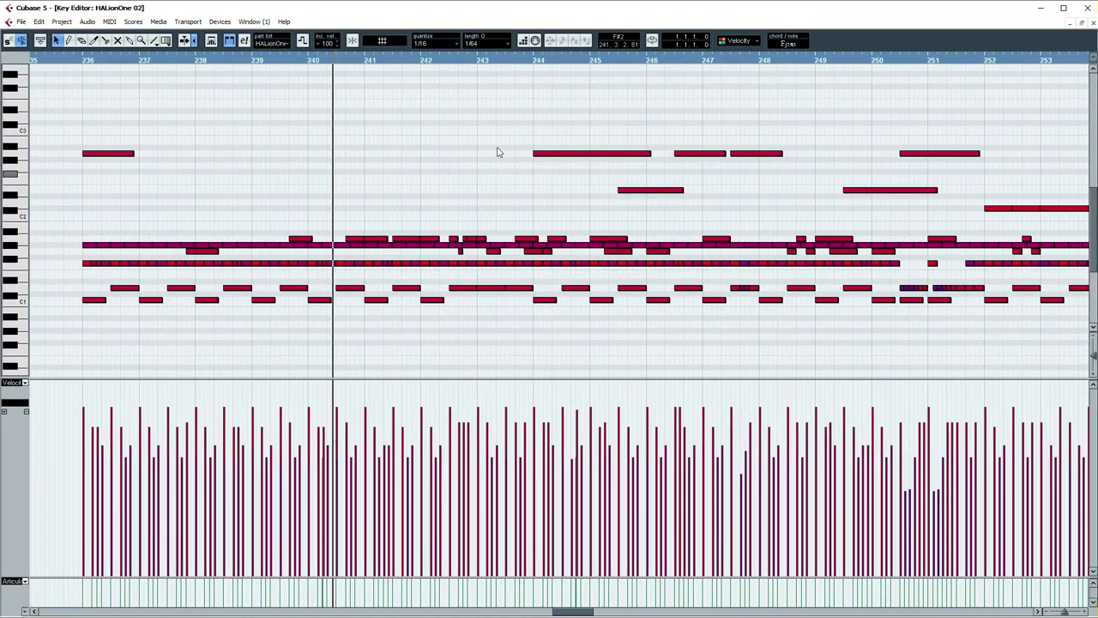
pyautogui.click(622, 61)
pyautogui.moveTo(735, 209); pyautogui.dragTo(532, 216)
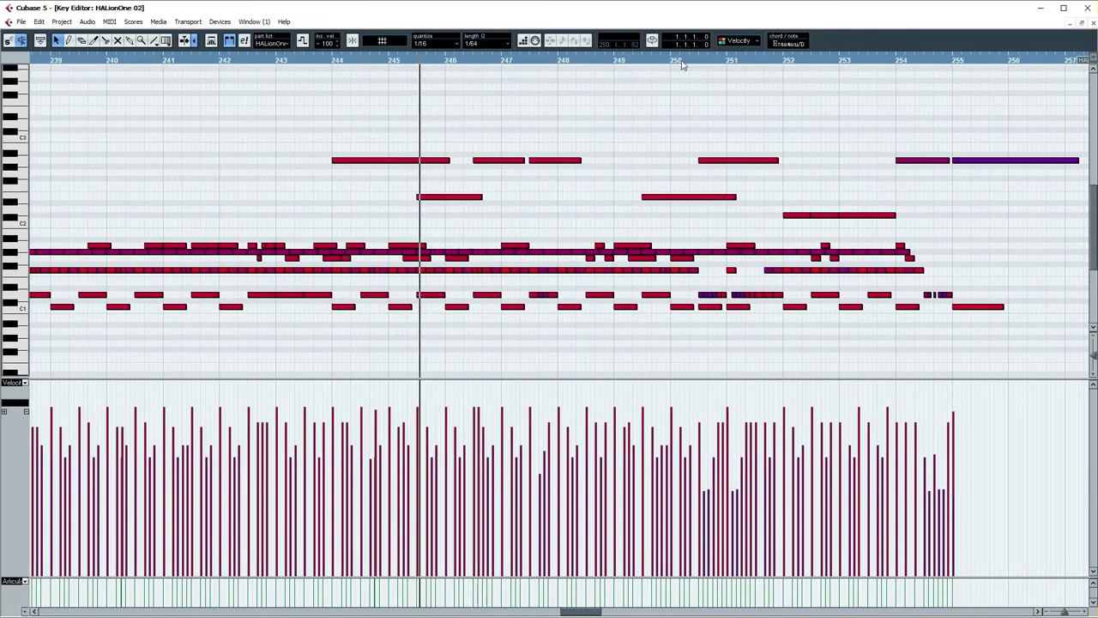
pyautogui.moveTo(682, 62); pyautogui.dragTo(697, 202)
pyautogui.press('g')
pyautogui.press('g')
pyautogui.press('g')
# Place the cursor at about bar 192 and review the drum notes between bars 189 and 228
pyautogui.moveTo(581, 187); pyautogui.dragTo(779, 172)
pyautogui.scroll(-5, 521, 126)
pyautogui.moveTo(510, 61); pyautogui.dragTo(512, 97)
pyautogui.moveTo(600, 158); pyautogui.dragTo(573, 240)
pyautogui.press('g')
pyautogui.press('g')
pyautogui.press('g')
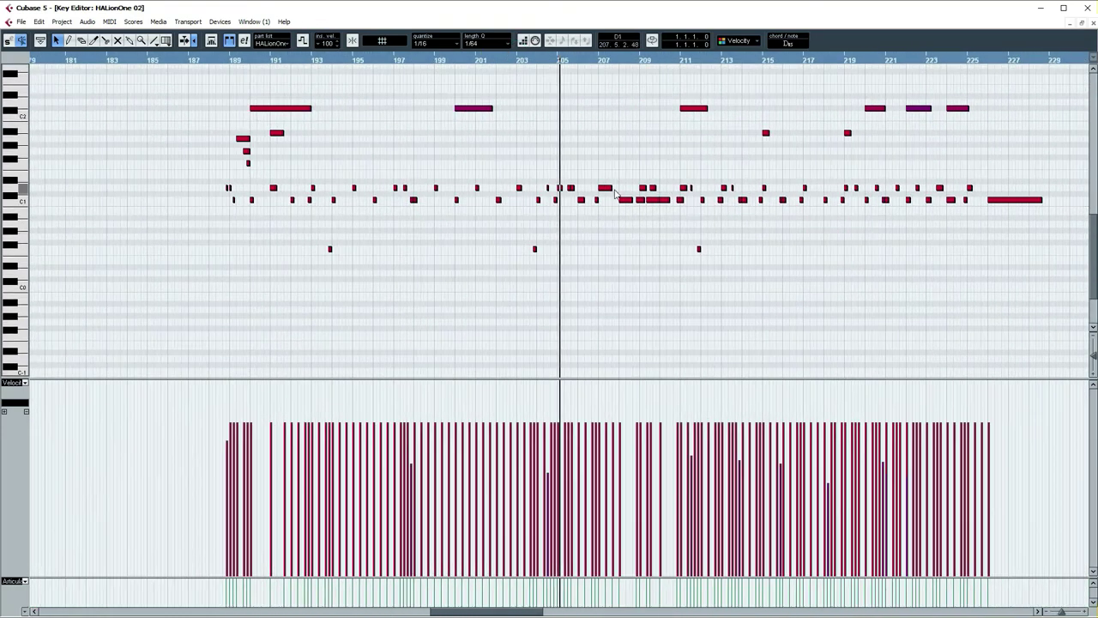
pyautogui.press('g')
pyautogui.moveTo(632, 170); pyautogui.dragTo(566, 199)
pyautogui.click(347, 61)
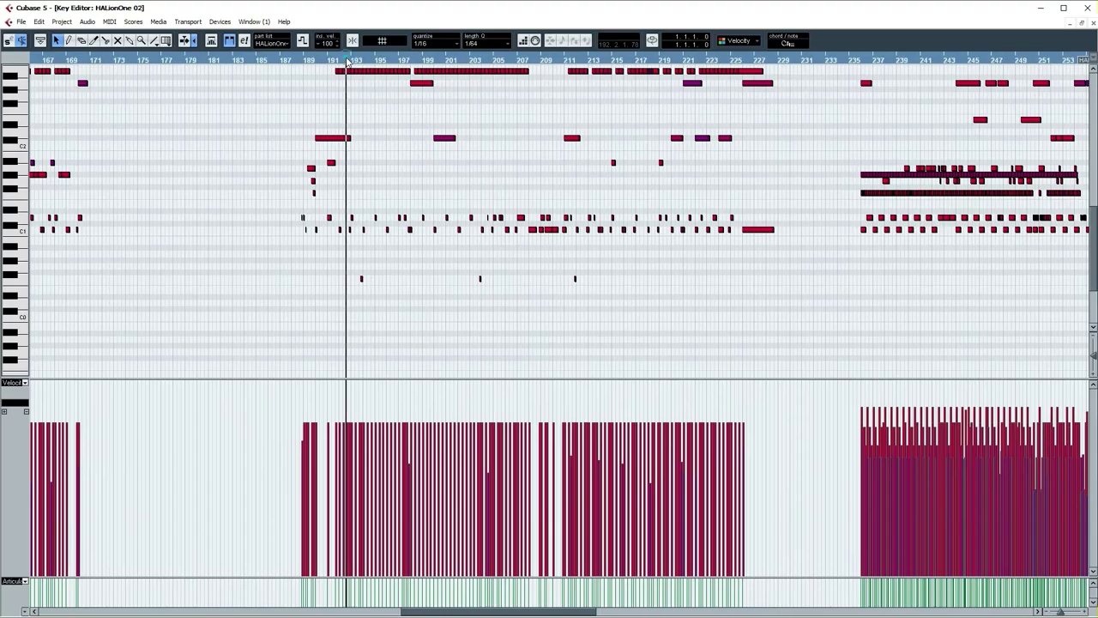
pyautogui.press('g')
pyautogui.press('g')
pyautogui.press('g')
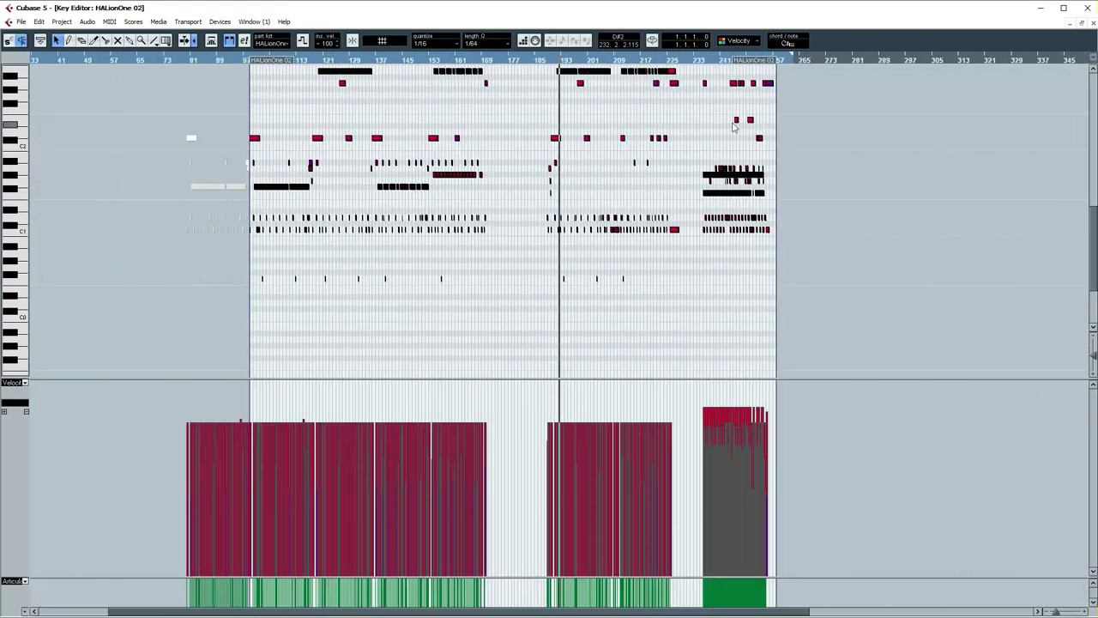
# Close the Key Editor and bring the whole project arrangement into view
pyautogui.click(1094, 23)
pyautogui.press('g')
pyautogui.press('g')
pyautogui.press('g')
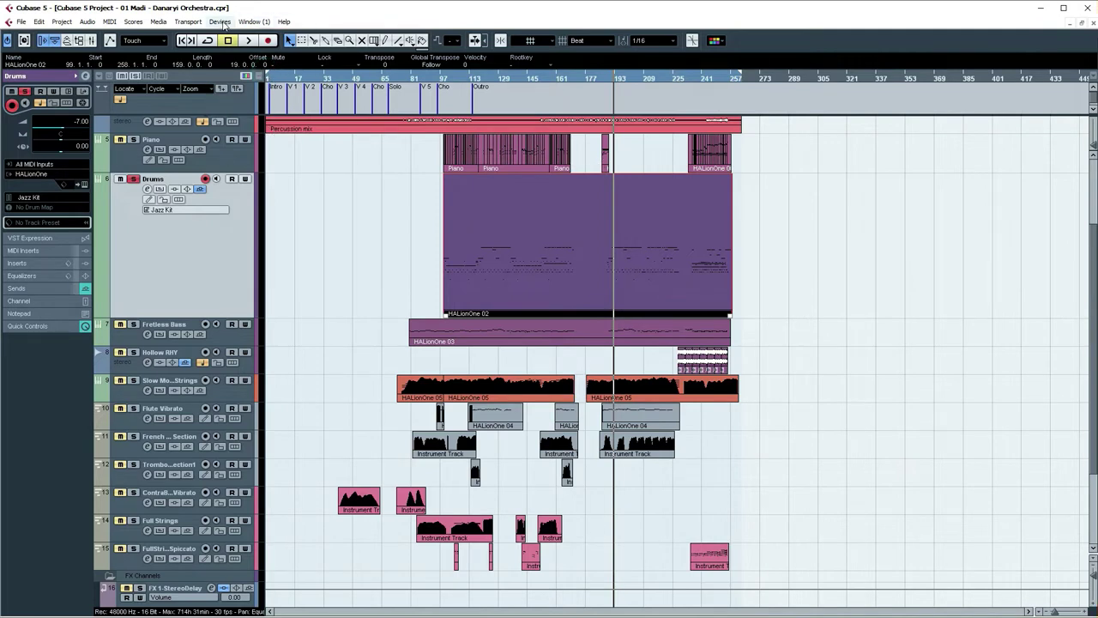
# Show the transport panel to check its settings and hide it again
pyautogui.click(188, 22)
pyautogui.click(206, 35)
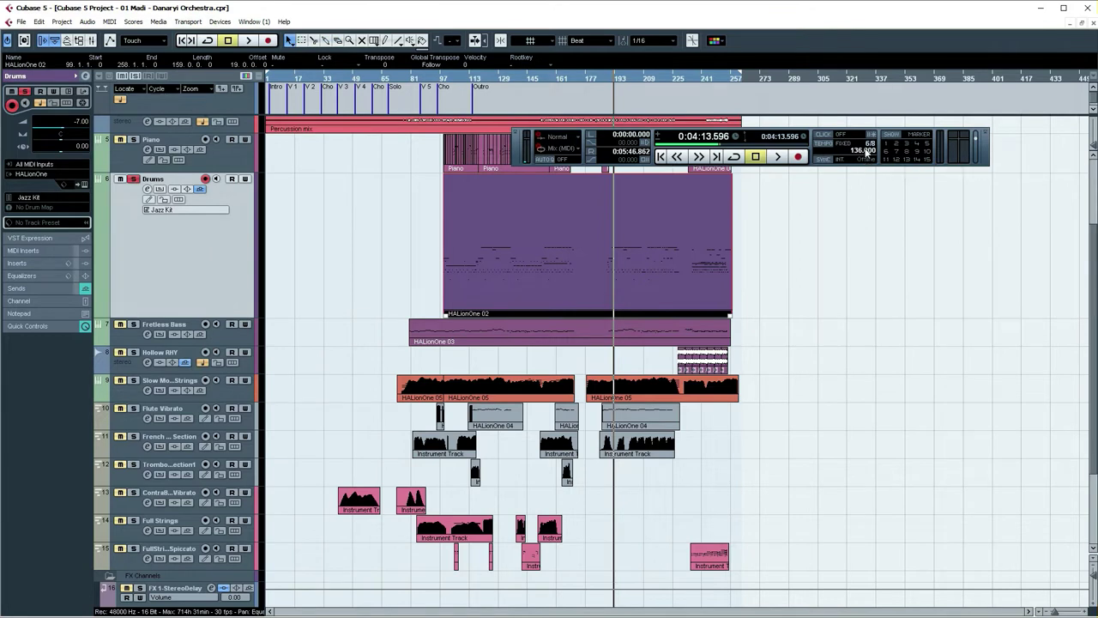
pyautogui.click(515, 137)
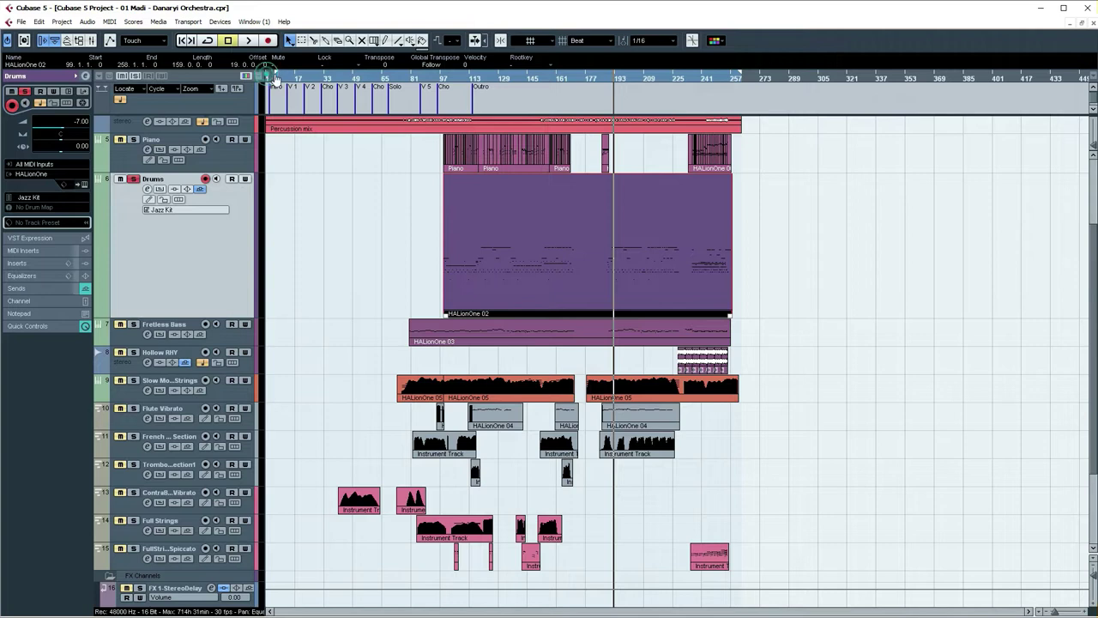
pyautogui.click(138, 23)
pyautogui.moveTo(176, 25)
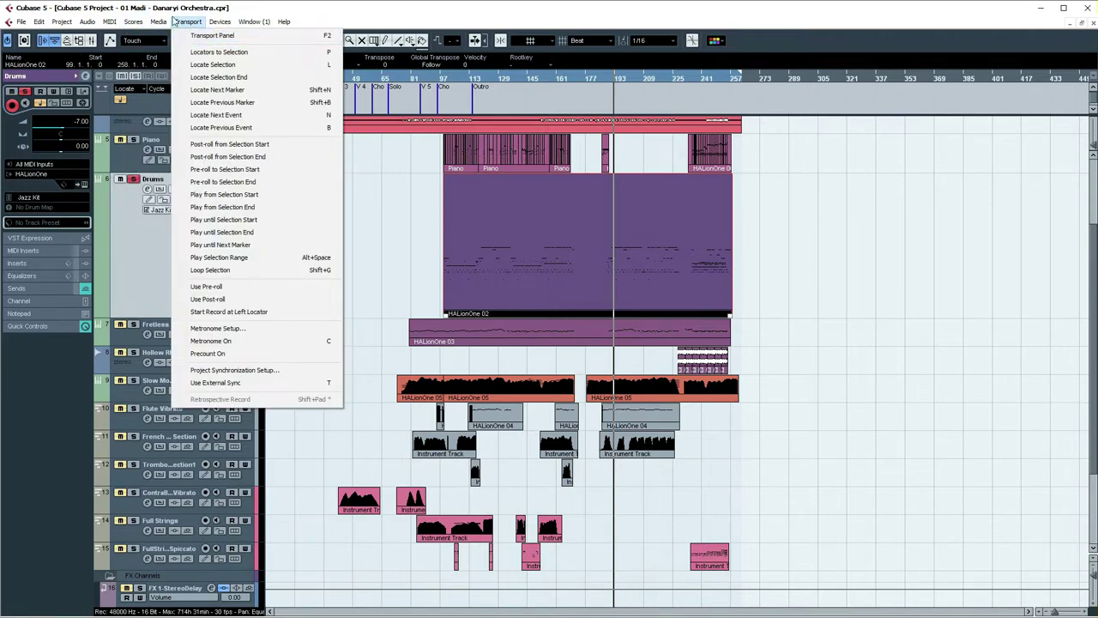
pyautogui.click(340, 208)
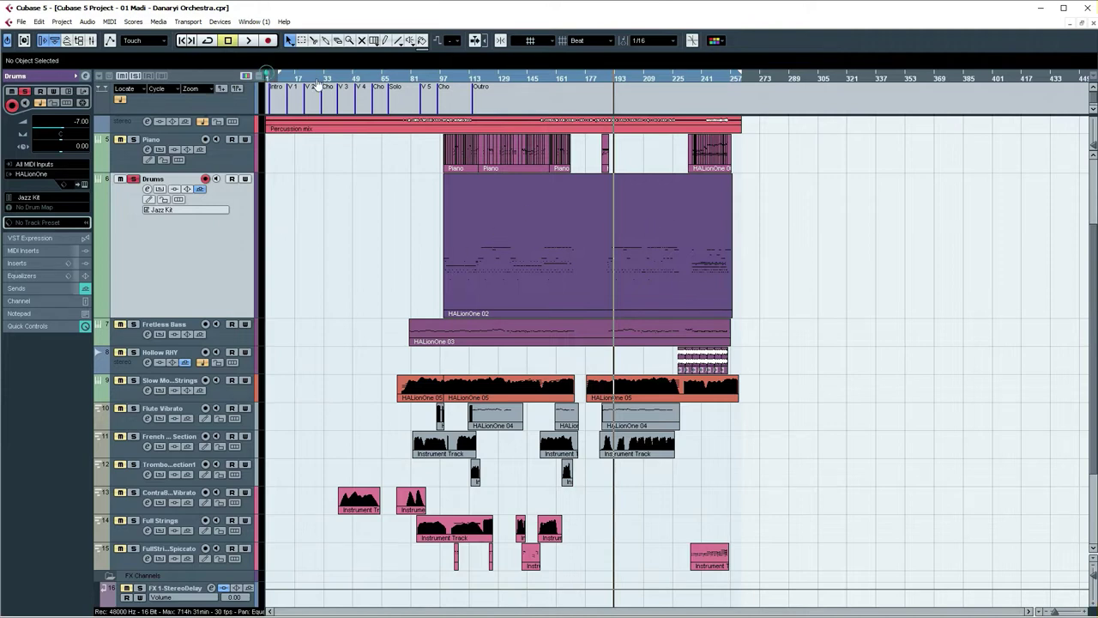
# Set the left locator and cursor near bar 185 and the right locator at the drum part's end, about bar 258
pyautogui.click(270, 77)
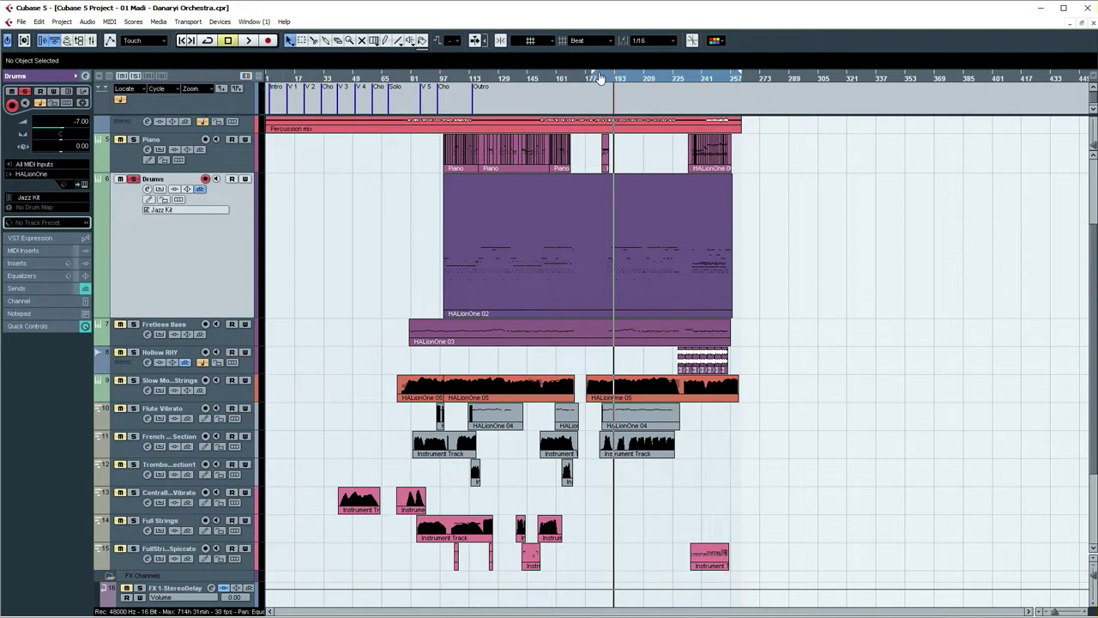
pyautogui.press('h')
pyautogui.press('h')
pyautogui.press('h')
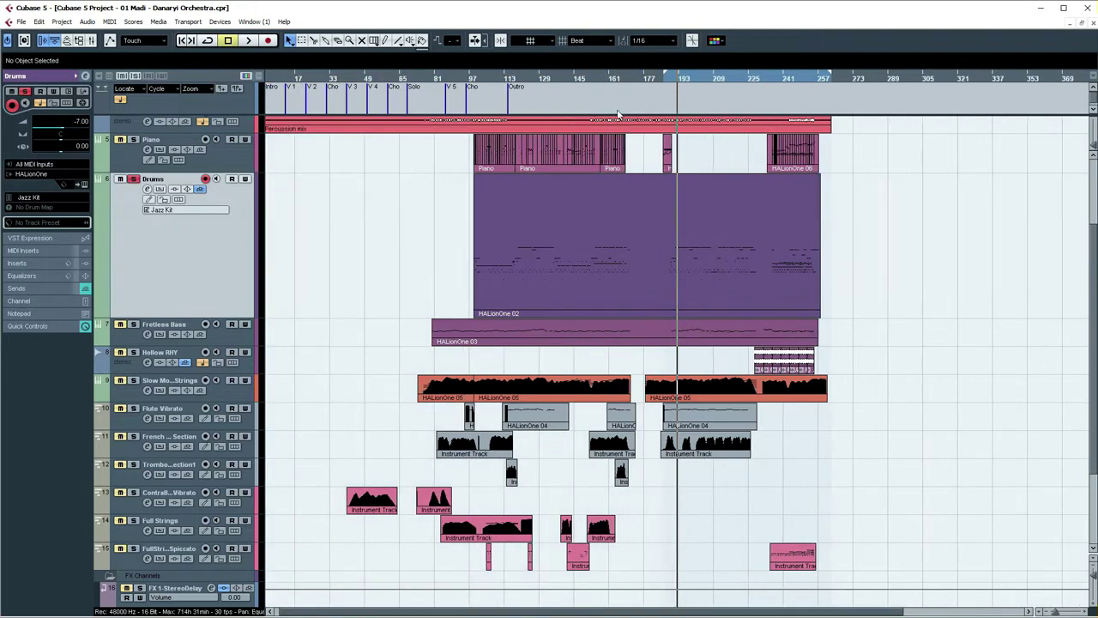
pyautogui.moveTo(733, 135); pyautogui.dragTo(490, 134)
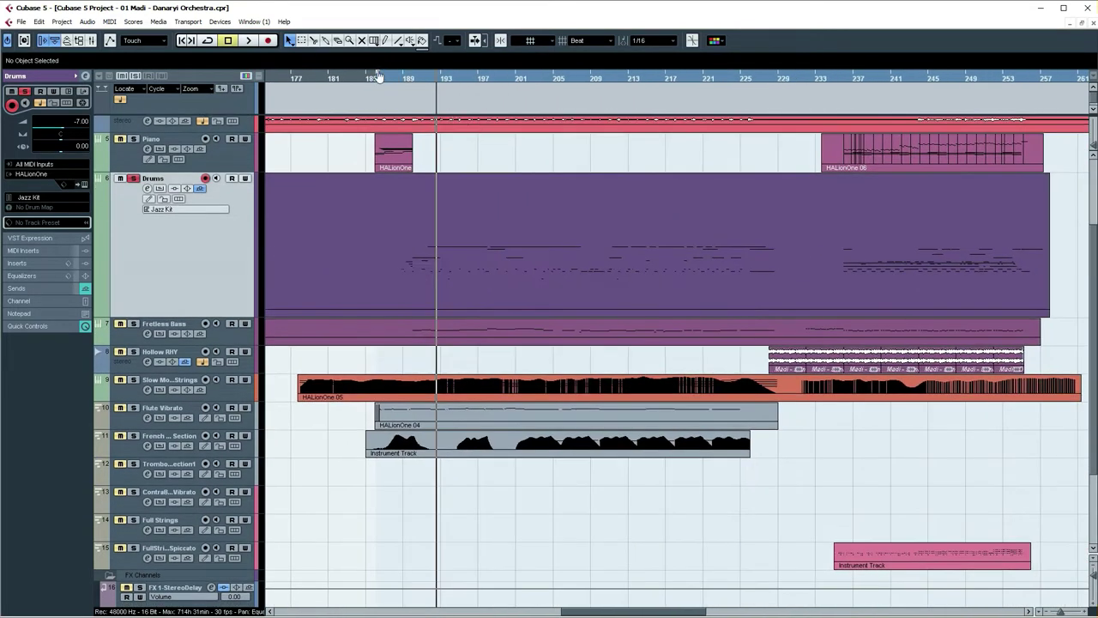
pyautogui.click(366, 83)
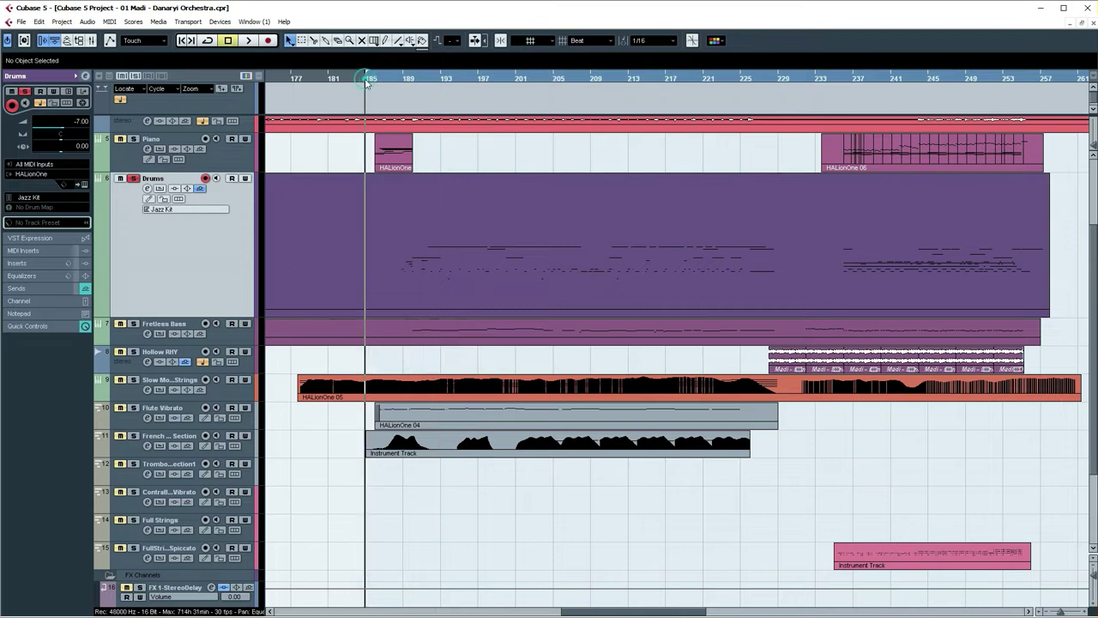
pyautogui.press('g')
pyautogui.press('g')
pyautogui.press('g')
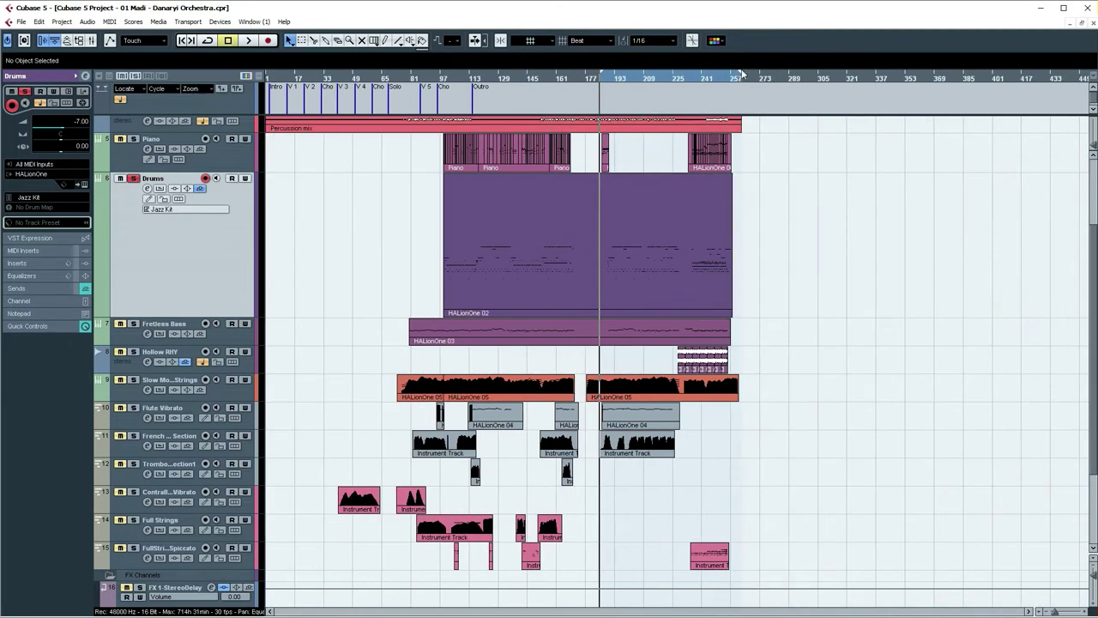
pyautogui.moveTo(743, 79); pyautogui.dragTo(735, 83)
# Open the drum part in the Key Editor and place the left locator and cursor at about bar 188
pyautogui.press('h')
pyautogui.press('h')
pyautogui.press('h')
pyautogui.moveTo(722, 154); pyautogui.dragTo(279, 142)
pyautogui.doubleClick(375, 191)
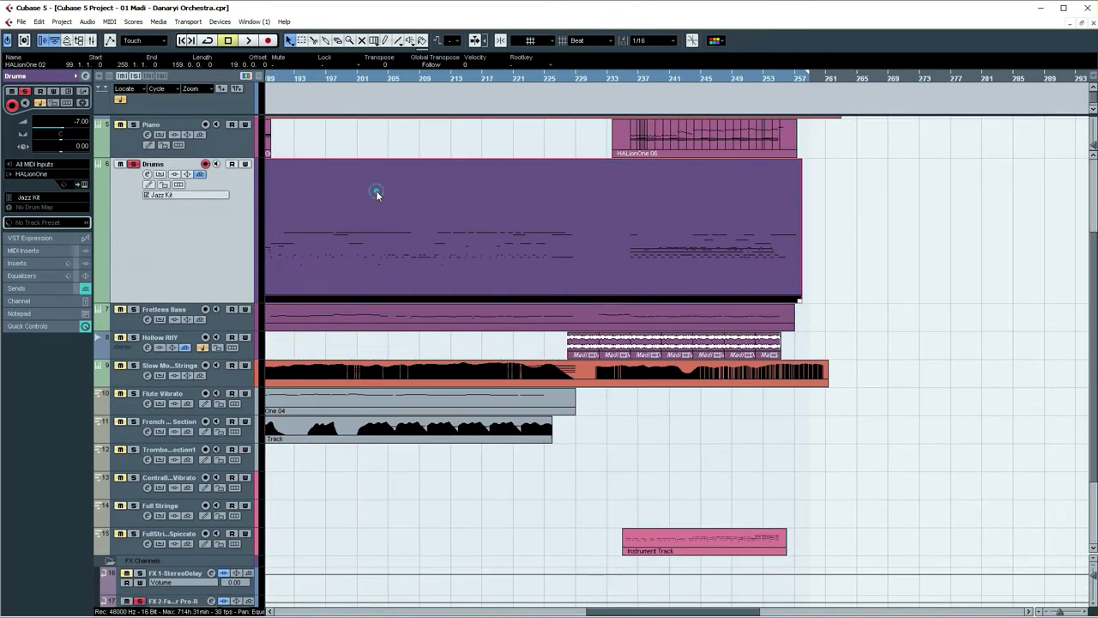
pyautogui.press('h')
pyautogui.press('h')
pyautogui.press('h')
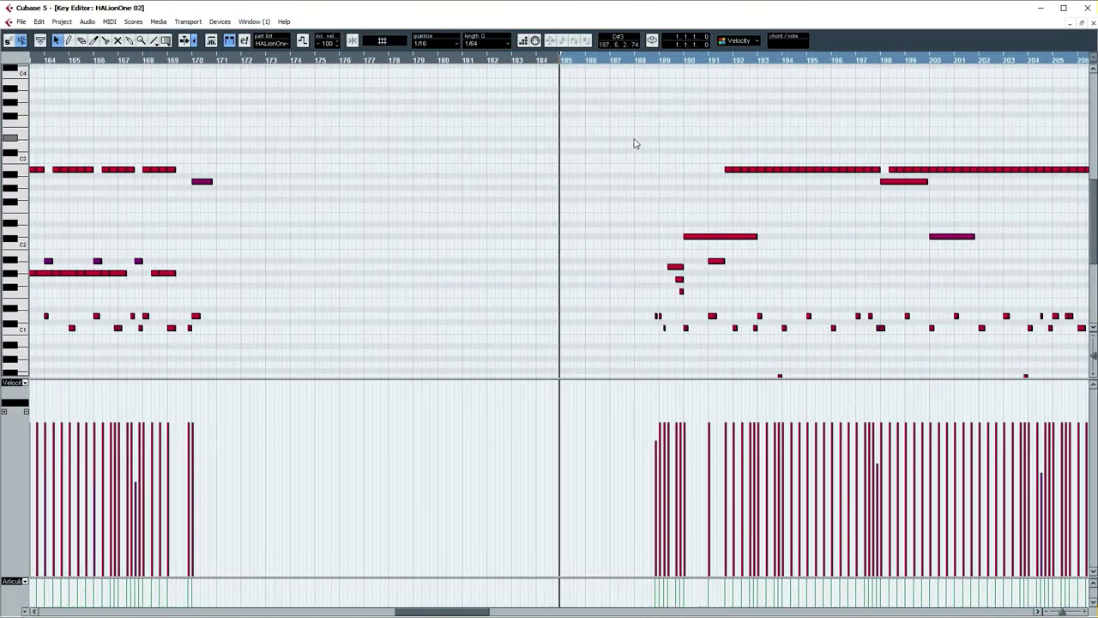
pyautogui.click(335, 60)
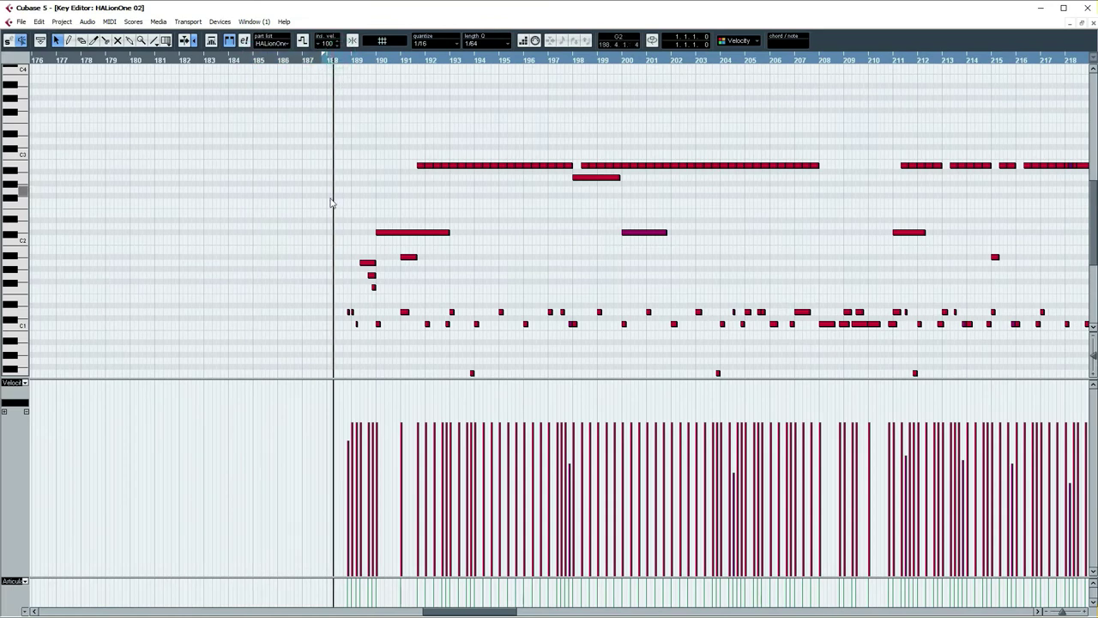
# Examine the drum notes between the locators, from about bar 188 to the end of the part
pyautogui.press('g')
pyautogui.press('g')
pyautogui.press('g')
pyautogui.press('g')
pyautogui.press('g')
pyautogui.press('g')
pyautogui.press('g')
pyautogui.press('g')
pyautogui.press('g')
pyautogui.press('g')
pyautogui.hscroll(5, 390, 216)
pyautogui.scroll(-3, 390, 216)
pyautogui.press('h')
pyautogui.press('h')
pyautogui.press('h')
pyautogui.moveTo(586, 210); pyautogui.dragTo(273, 233)
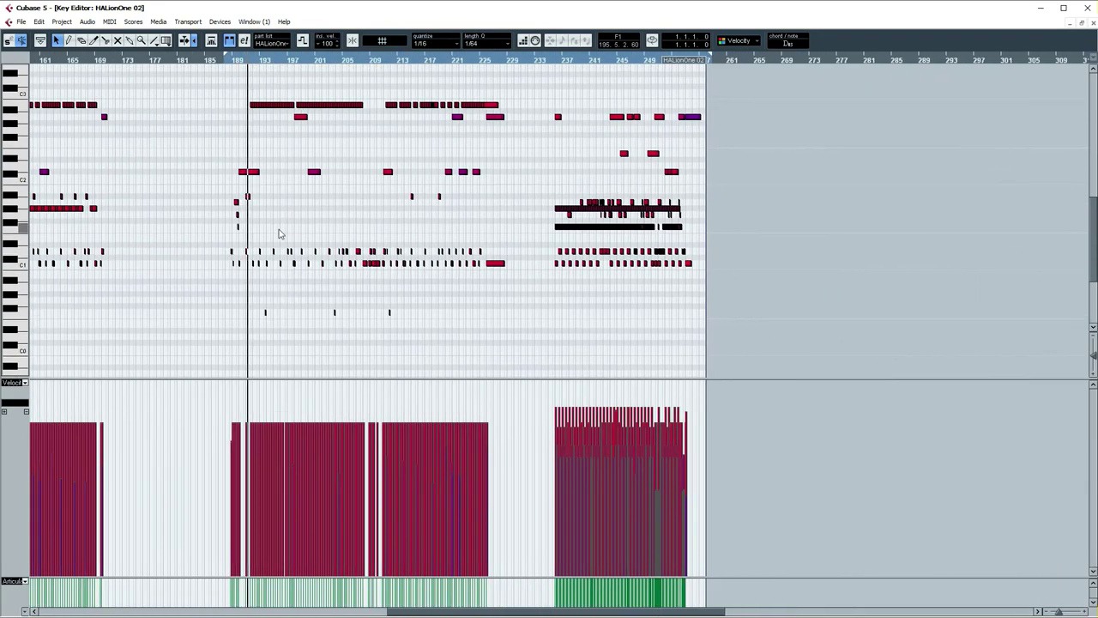
pyautogui.scroll(2, 283, 233)
pyautogui.scroll(-2, 301, 233)
pyautogui.scroll(2, 301, 232)
pyautogui.scroll(-2, 300, 235)
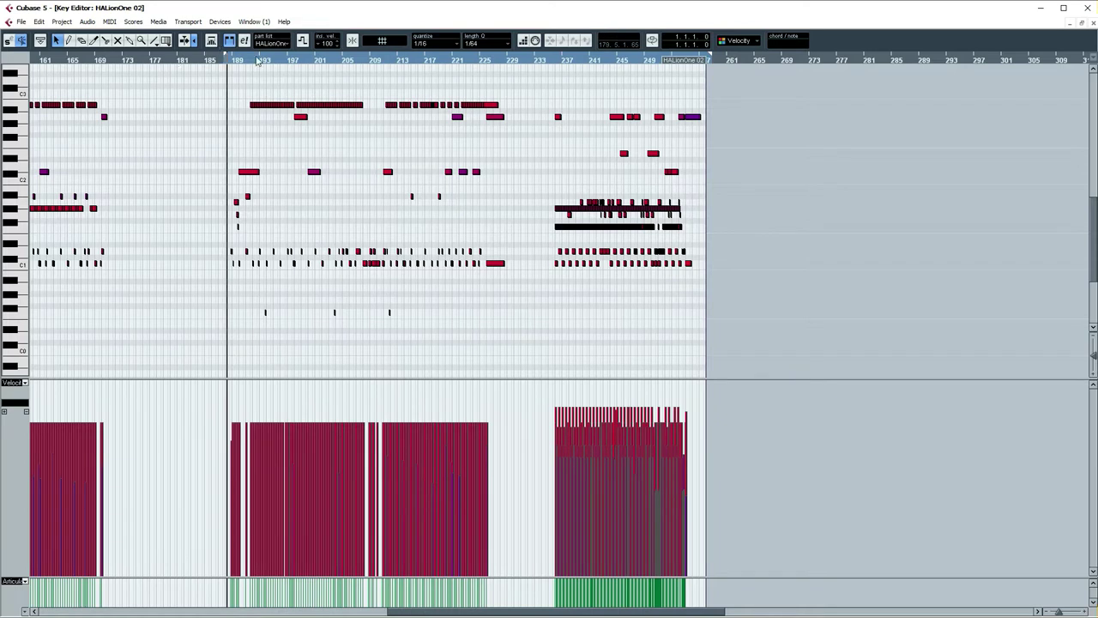
# Mute every drum note between the locators except the kick notes on C1, including the low notes beneath them
pyautogui.click(119, 40)
pyautogui.scroll(2, 148, 86)
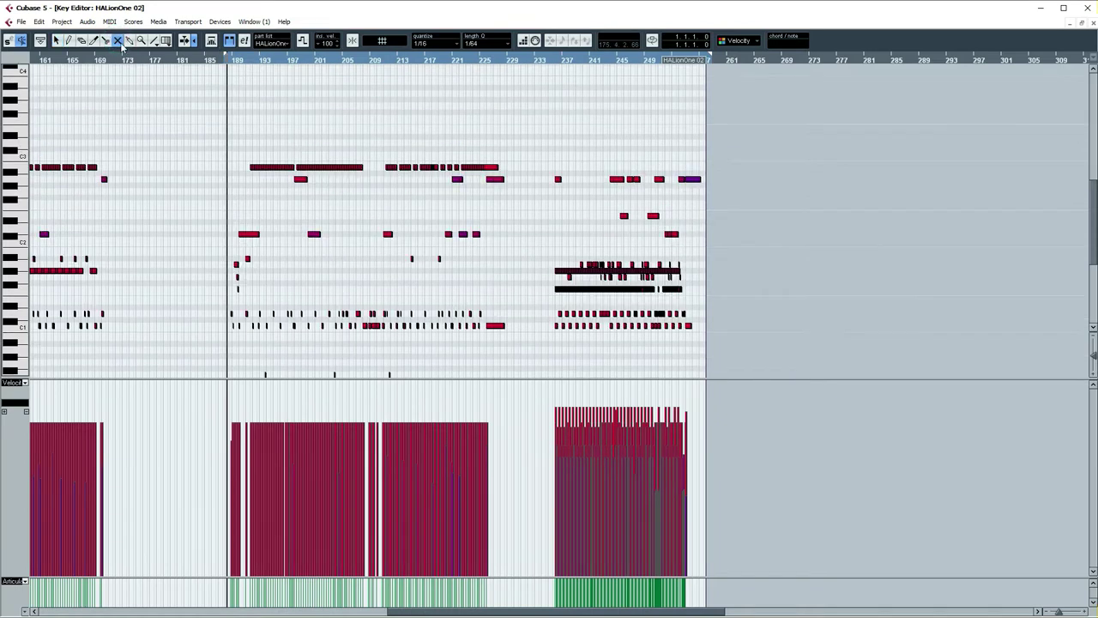
pyautogui.moveTo(183, 134); pyautogui.dragTo(724, 320)
pyautogui.scroll(-2, 405, 248)
pyautogui.moveTo(203, 283); pyautogui.dragTo(394, 304)
# Play back the isolated kick notes from about bar 189 and return to the project arrangement
pyautogui.click(56, 41)
pyautogui.moveTo(232, 60); pyautogui.dragTo(214, 97)
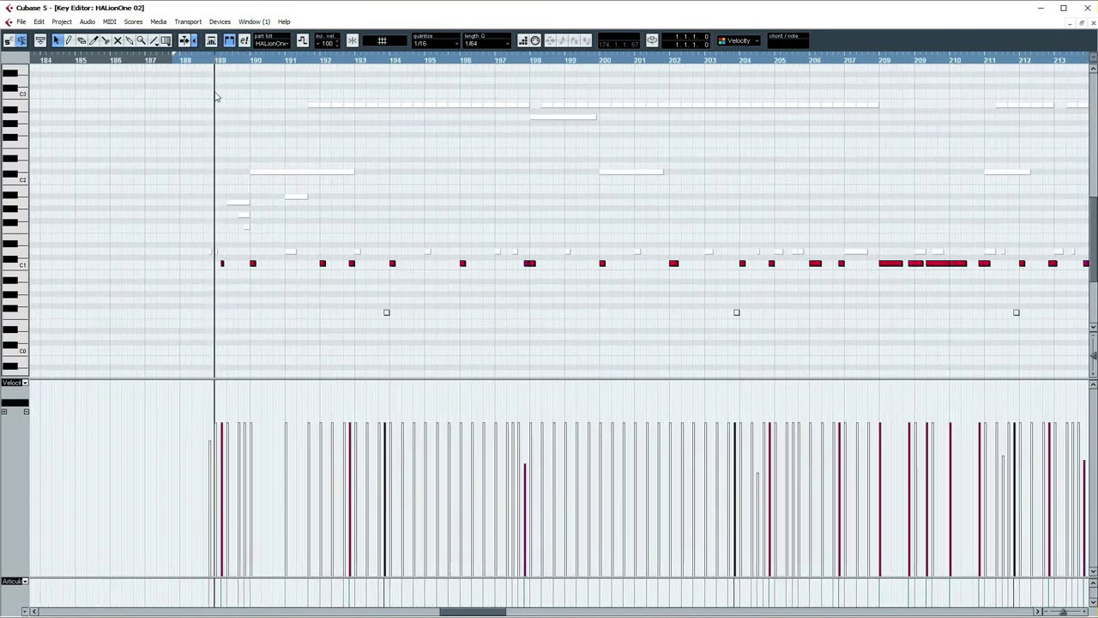
pyautogui.press('space')
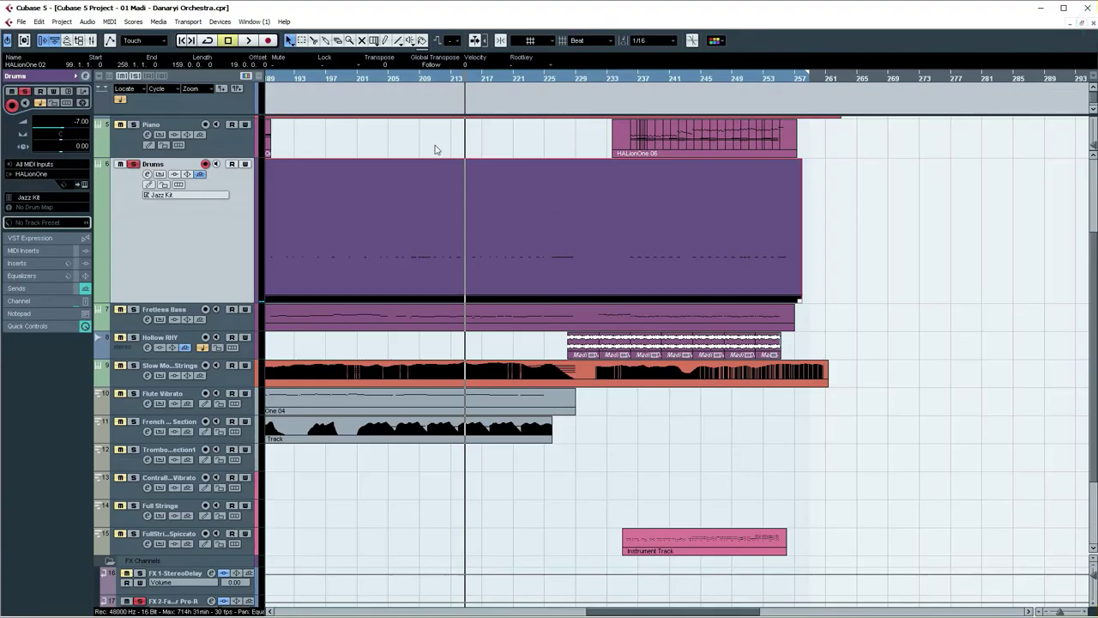
pyautogui.press('g')
pyautogui.press('g')
pyautogui.moveTo(650, 277); pyautogui.dragTo(598, 234)
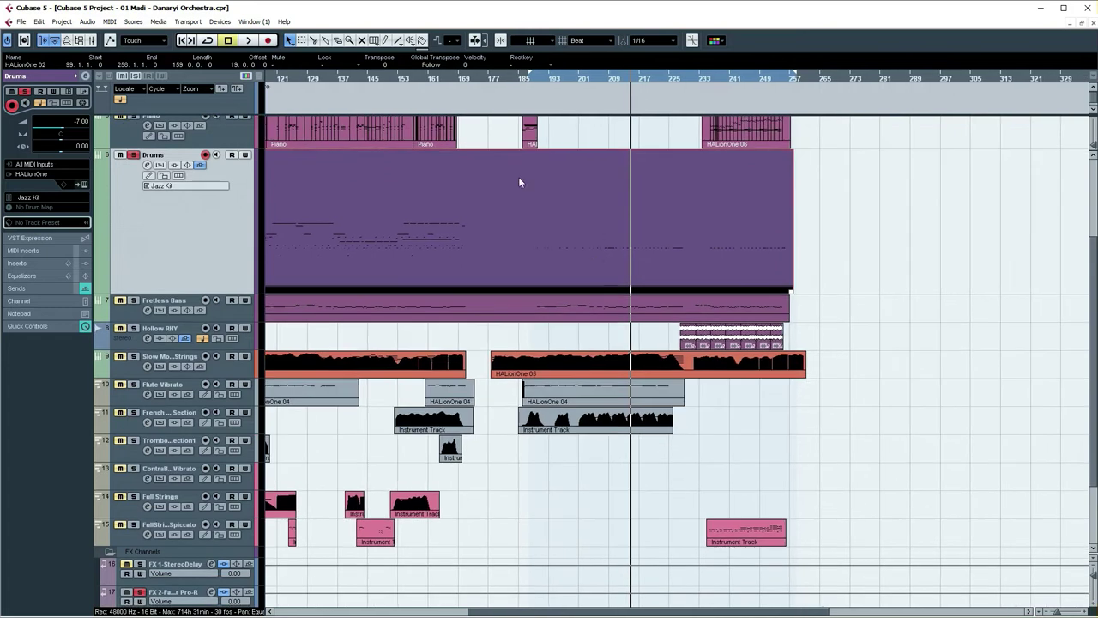
pyautogui.press('space')
pyautogui.press('space')
# Start an audio mixdown export of the Stereo Out and name the file Kick
pyautogui.click(20, 21)
pyautogui.moveTo(76, 223)
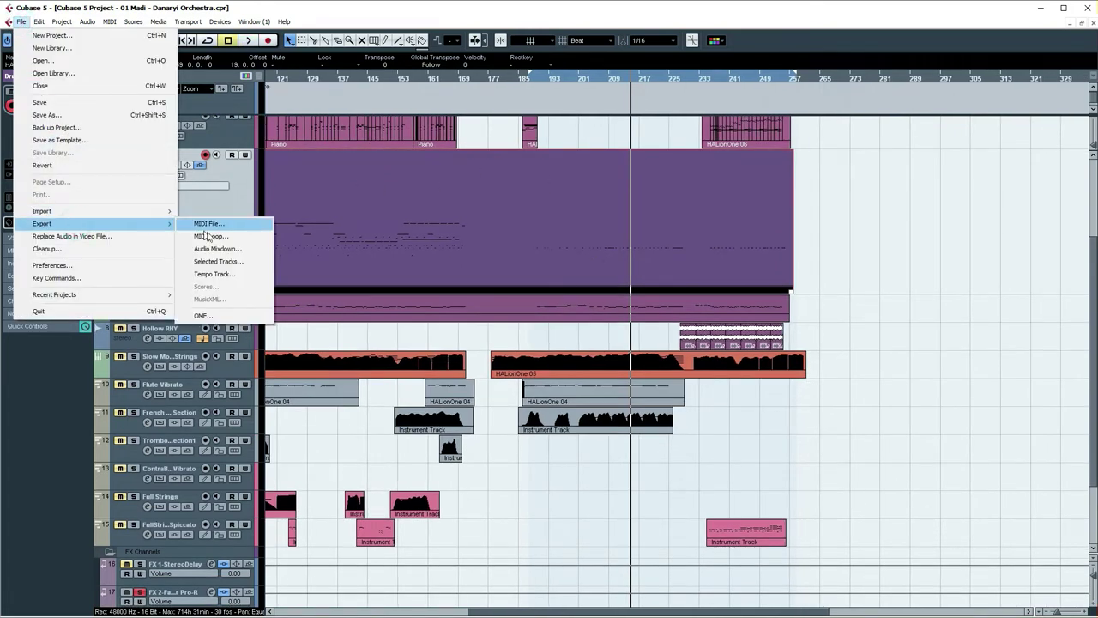
pyautogui.click(210, 248)
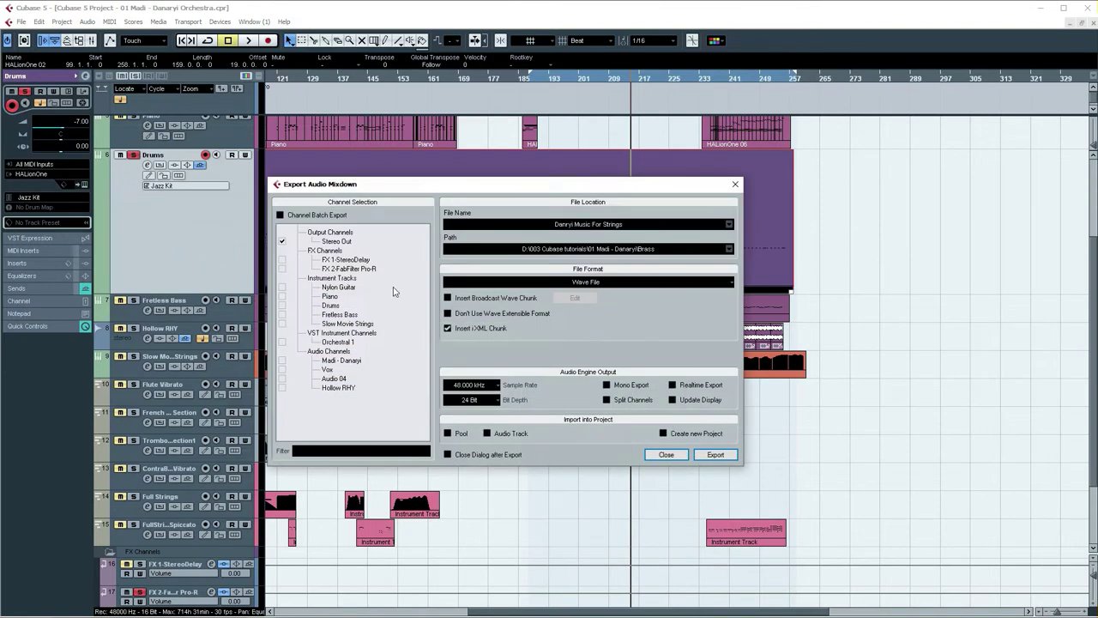
pyautogui.click(611, 226)
pyautogui.write('K')
# Set the export path to a new Desktop folder named Drums and export the kick mixdown as a Wave file
pyautogui.click(729, 249)
pyautogui.click(751, 262)
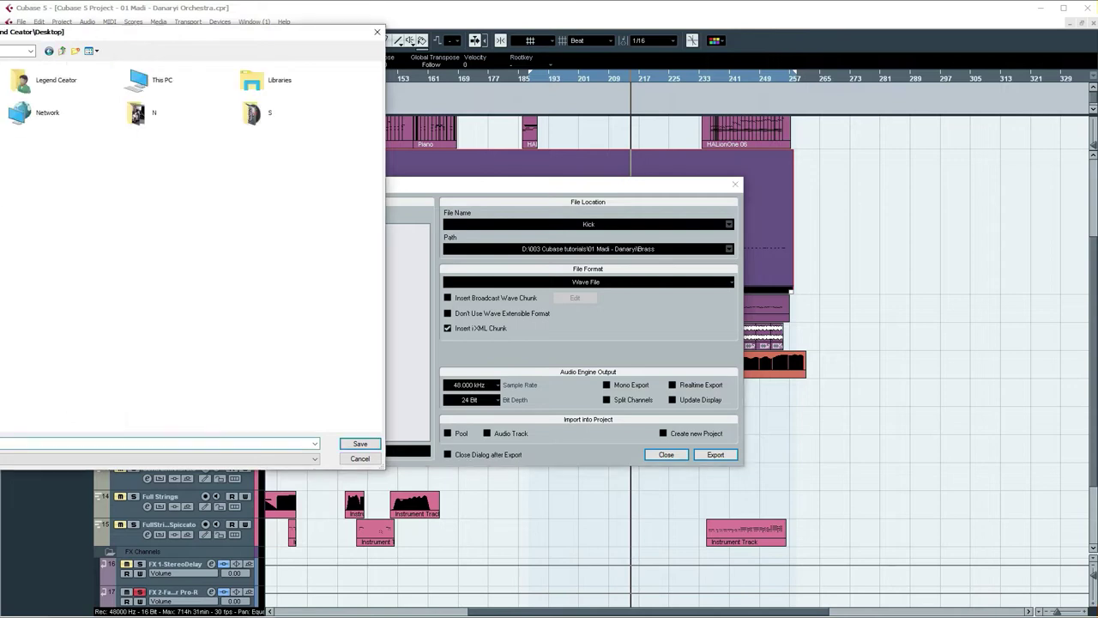
pyautogui.rightClick(36, 255)
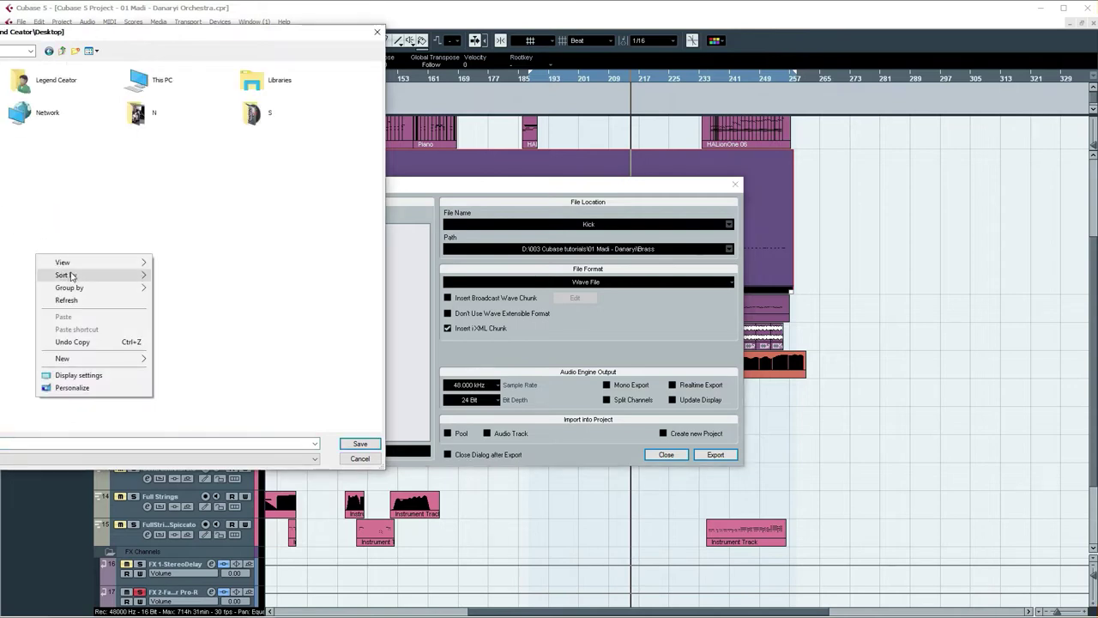
pyautogui.click(101, 358)
pyautogui.click(176, 360)
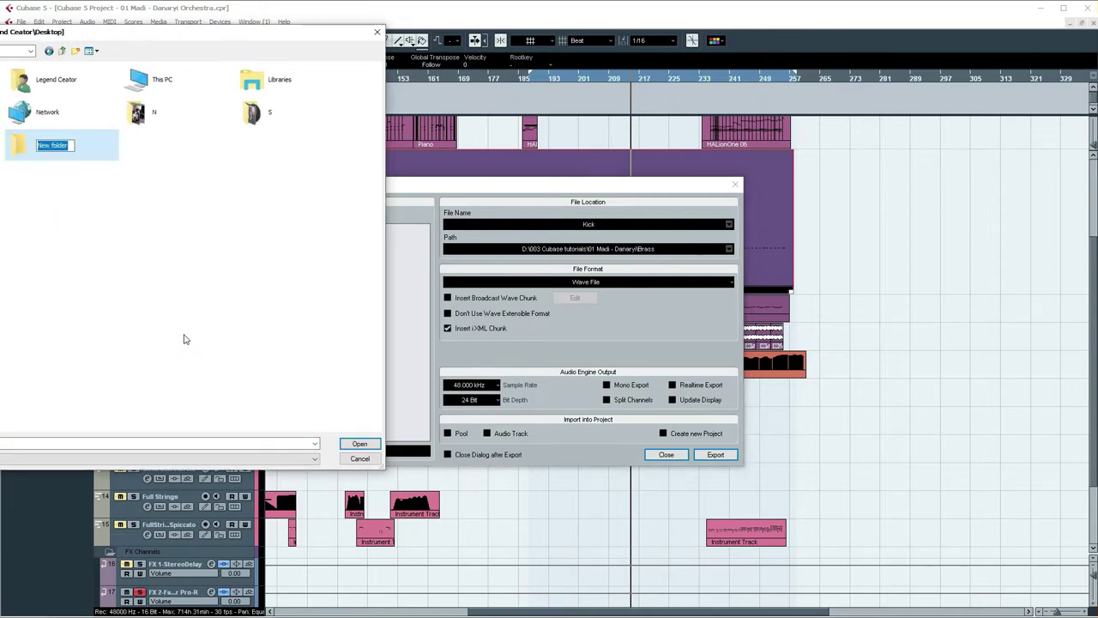
pyautogui.write('dR')
pyautogui.doubleClick(95, 157)
pyautogui.click(360, 445)
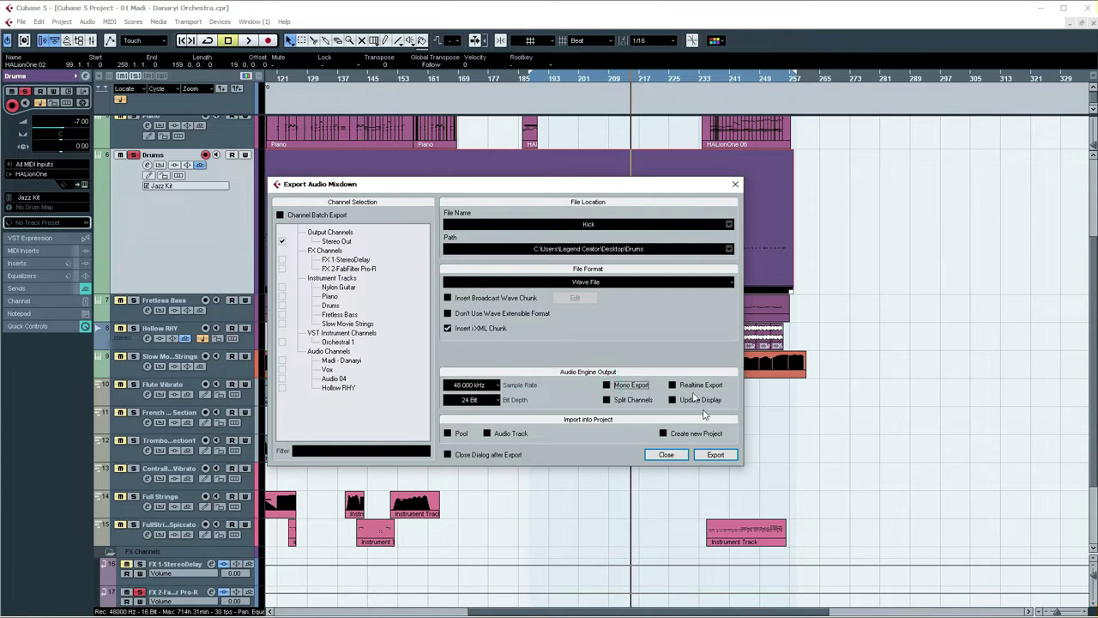
pyautogui.click(716, 455)
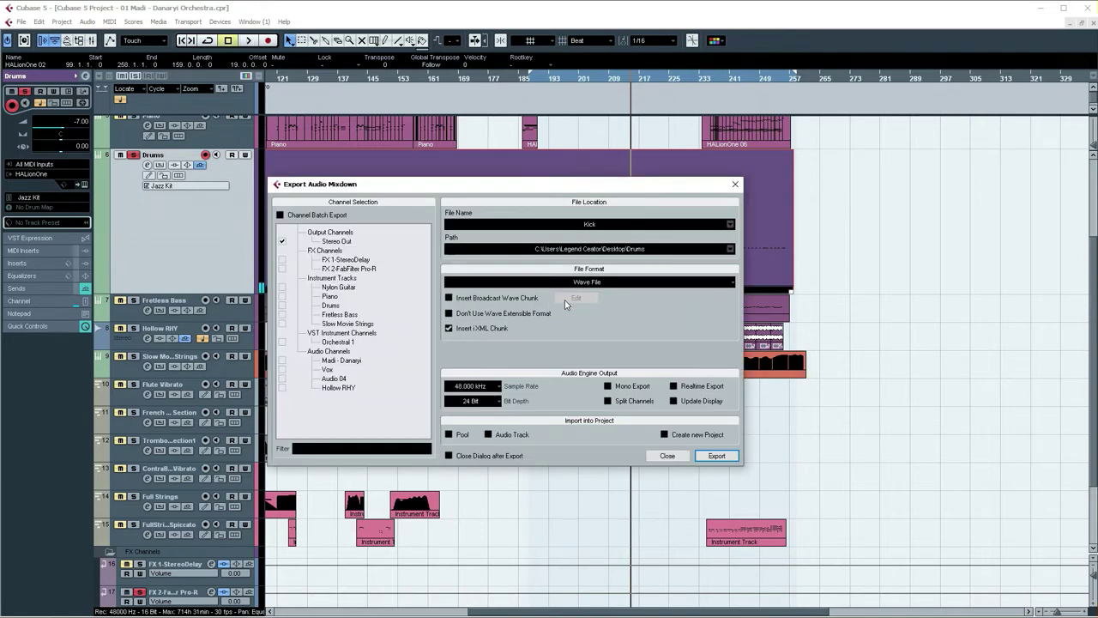
pyautogui.click(734, 186)
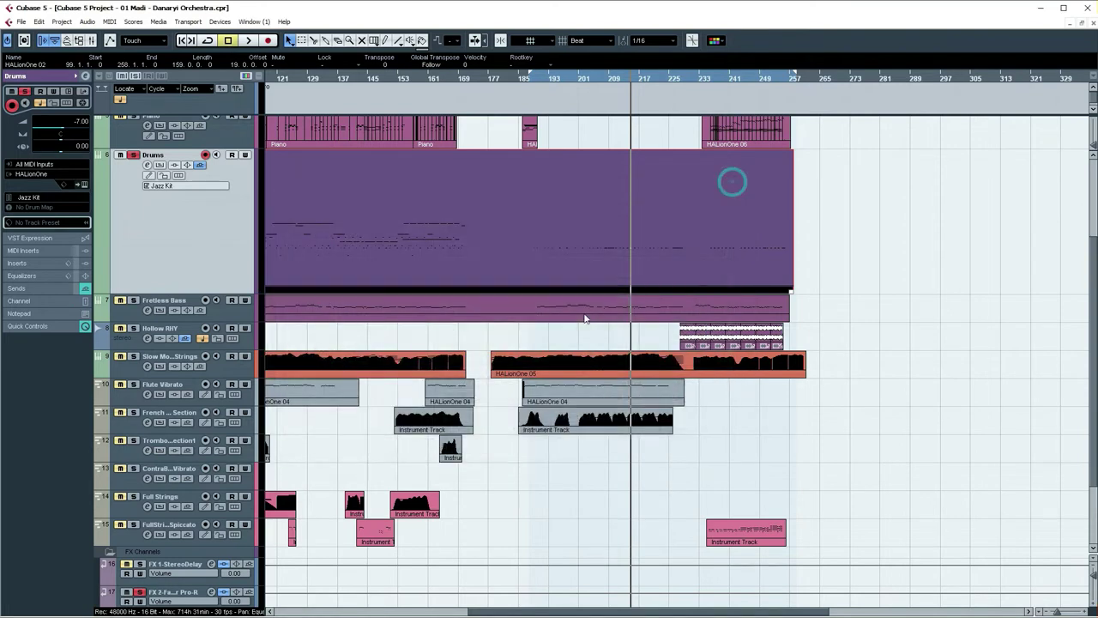
# Place the cursor at about bar 187 and reopen the drum part in the Key Editor at the section between the locators
pyautogui.hscroll(3, 529, 218)
pyautogui.click(379, 80)
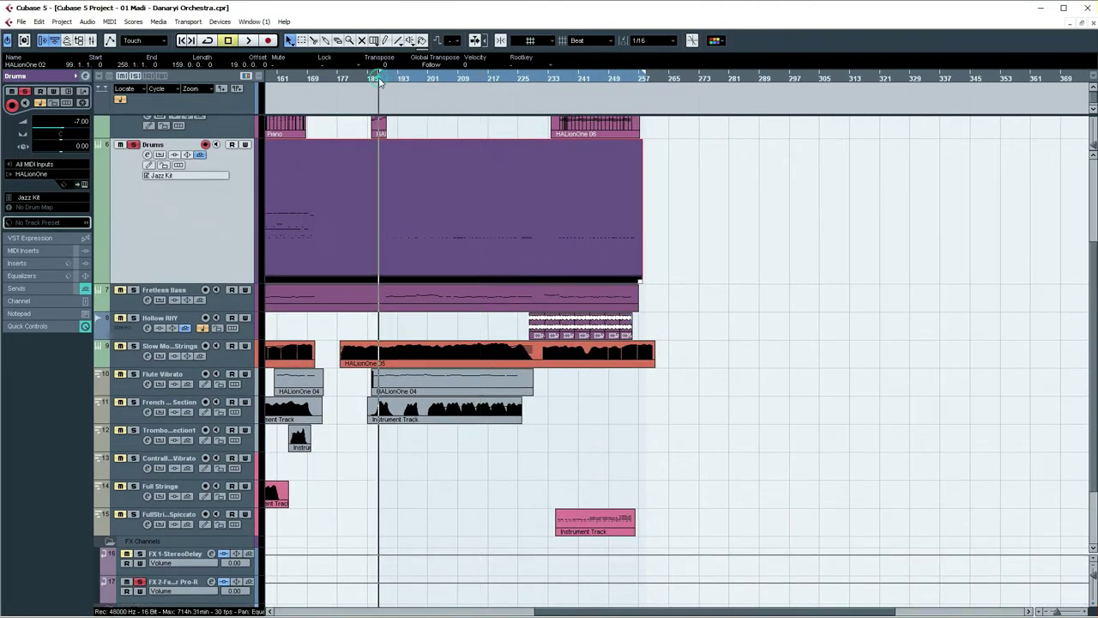
pyautogui.doubleClick(346, 227)
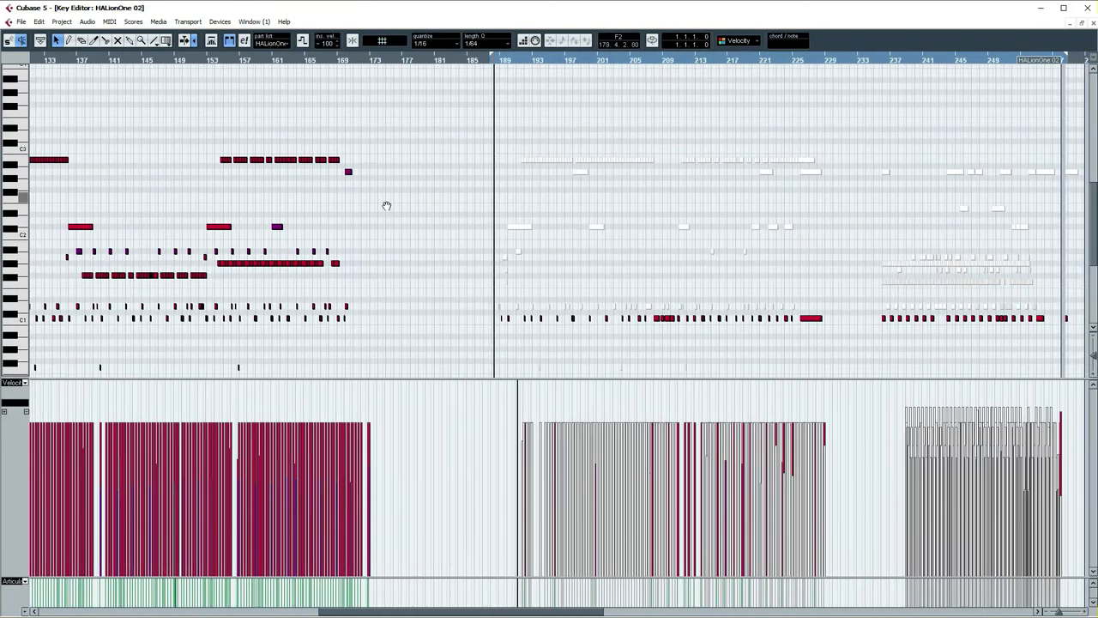
pyautogui.moveTo(387, 206); pyautogui.dragTo(145, 177)
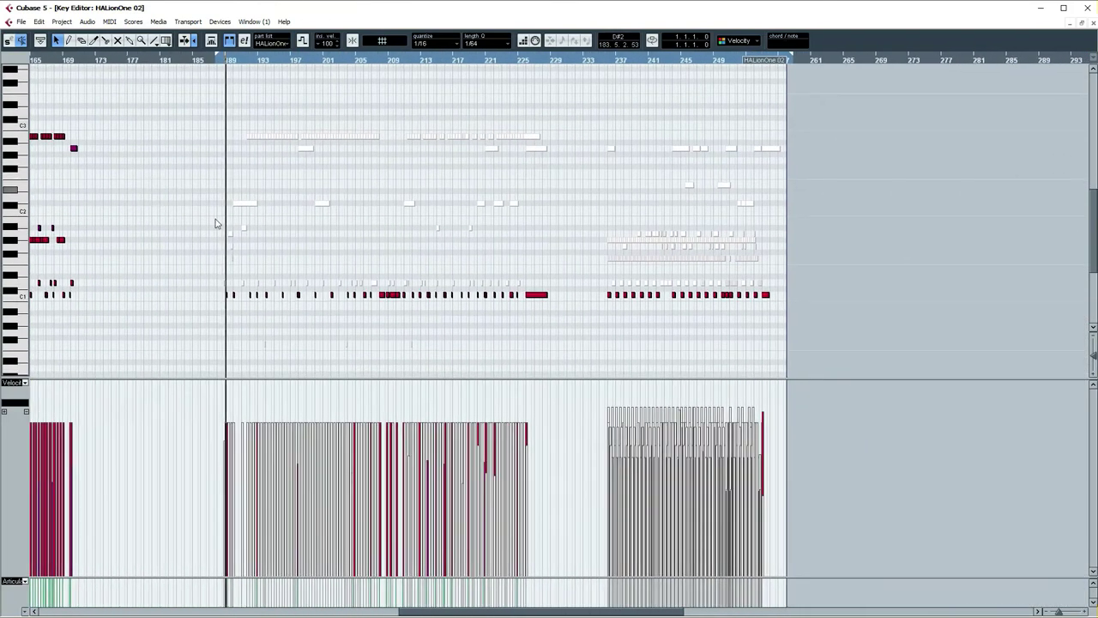
pyautogui.press('space')
# Unmute the muted drum notes above and below the C1 kick row between the locators
pyautogui.click(117, 41)
pyautogui.moveTo(592, 258); pyautogui.dragTo(784, 286)
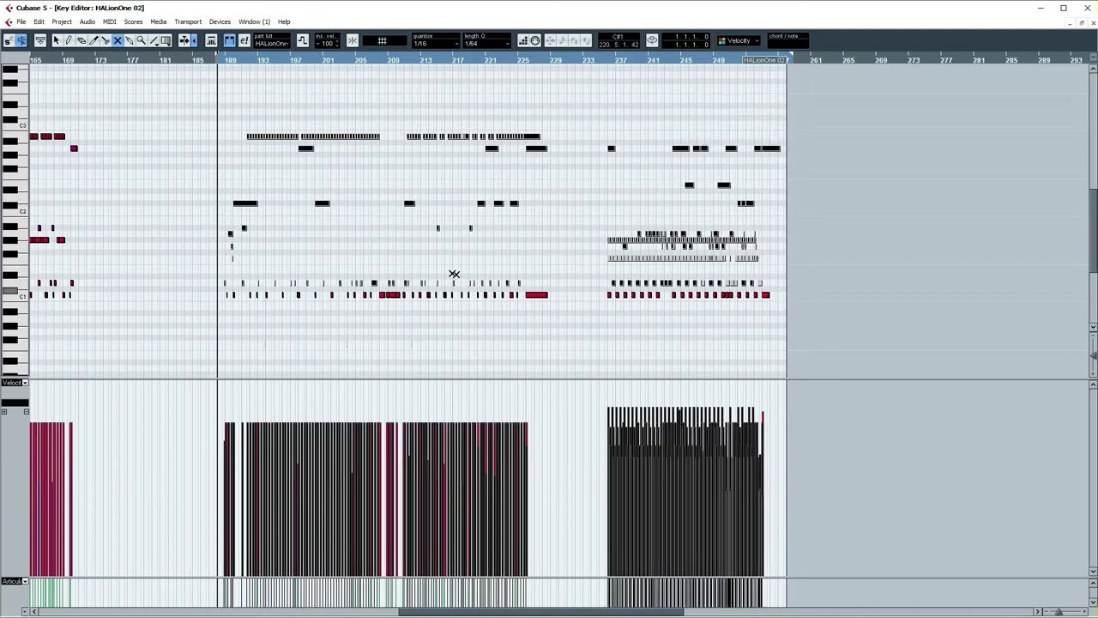
pyautogui.scroll(-3, 166, 206)
pyautogui.moveTo(163, 197); pyautogui.dragTo(479, 247)
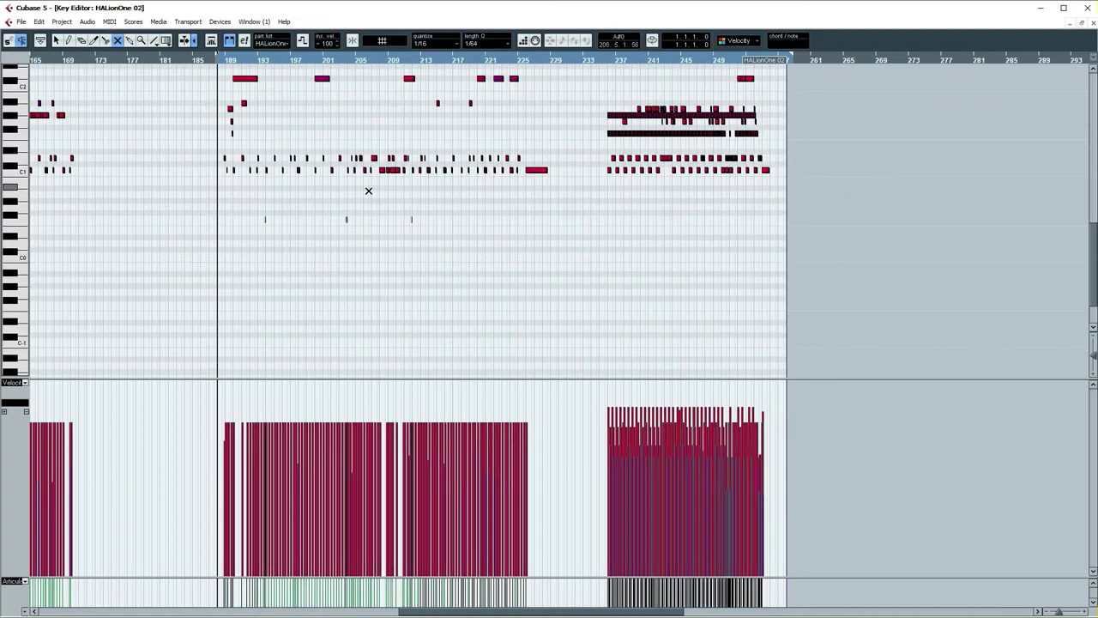
# Audition the drum notes around bars 193 and 194, including the low note below C1
pyautogui.moveTo(267, 65); pyautogui.dragTo(267, 139)
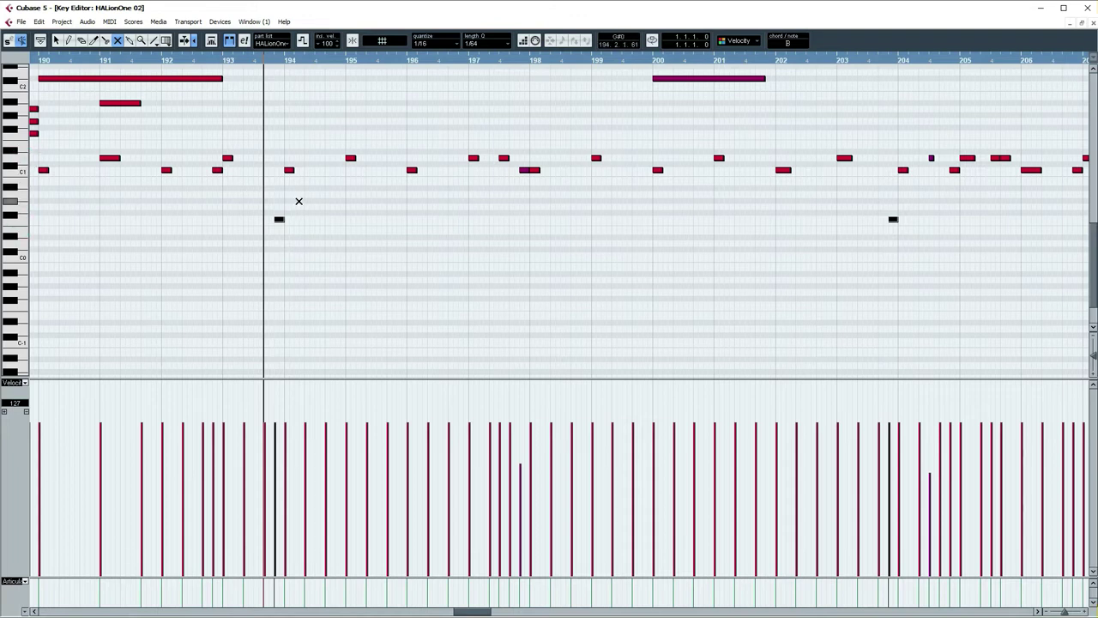
pyautogui.moveTo(321, 210); pyautogui.dragTo(387, 223)
pyautogui.click(261, 63)
pyautogui.press('space')
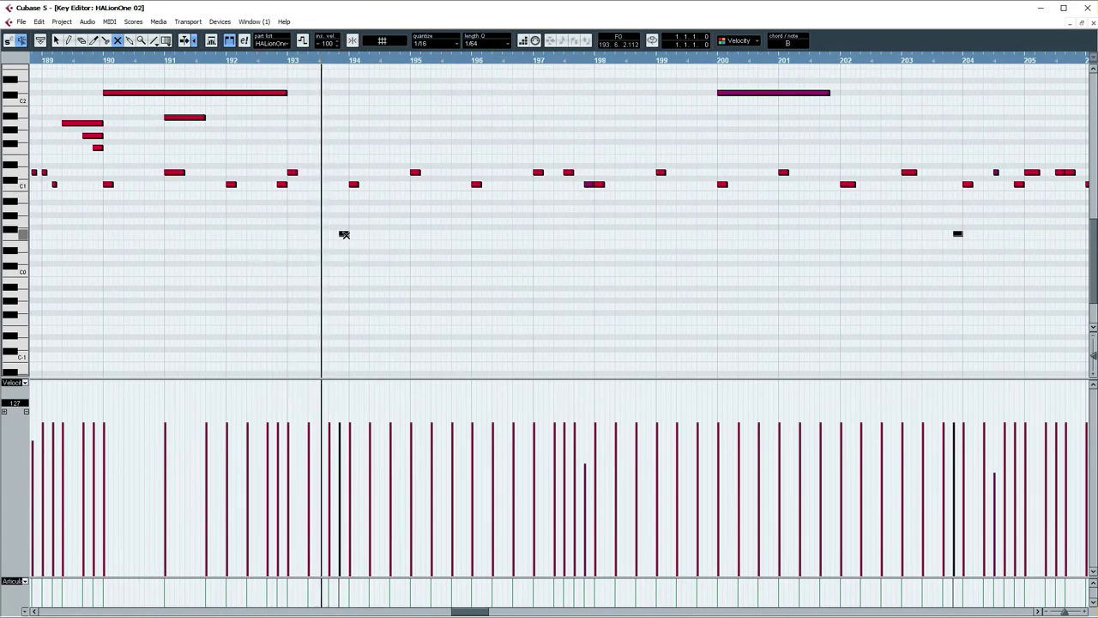
pyautogui.scroll(3, 429, 257)
pyautogui.press('space')
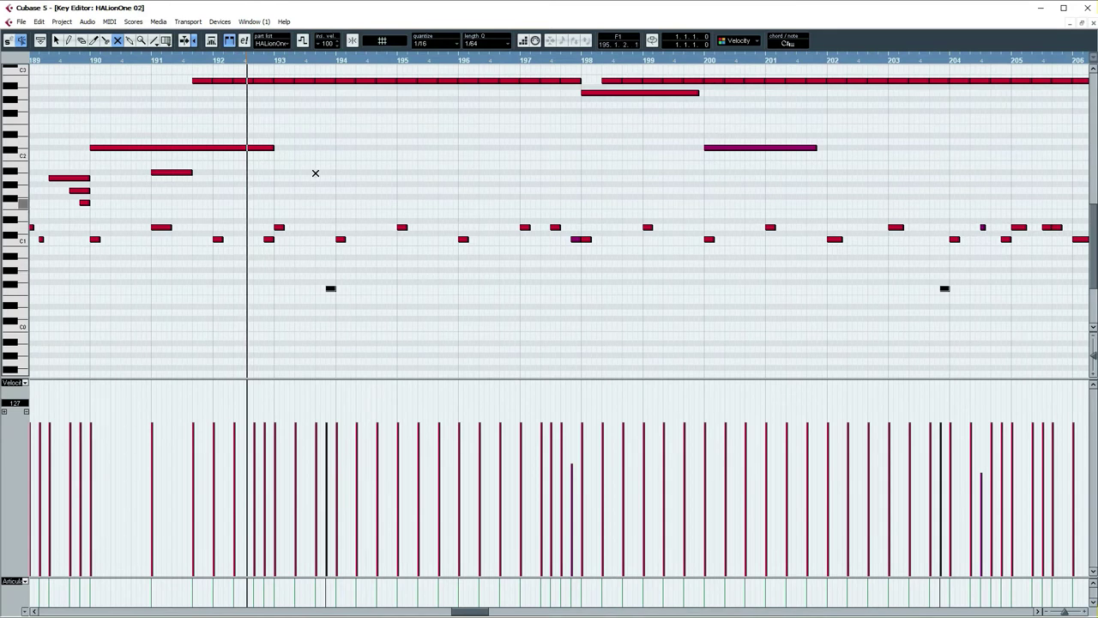
# Mute the C1 kick notes and all notes above the D1 snare row between about bars 189 and 229
pyautogui.click(58, 41)
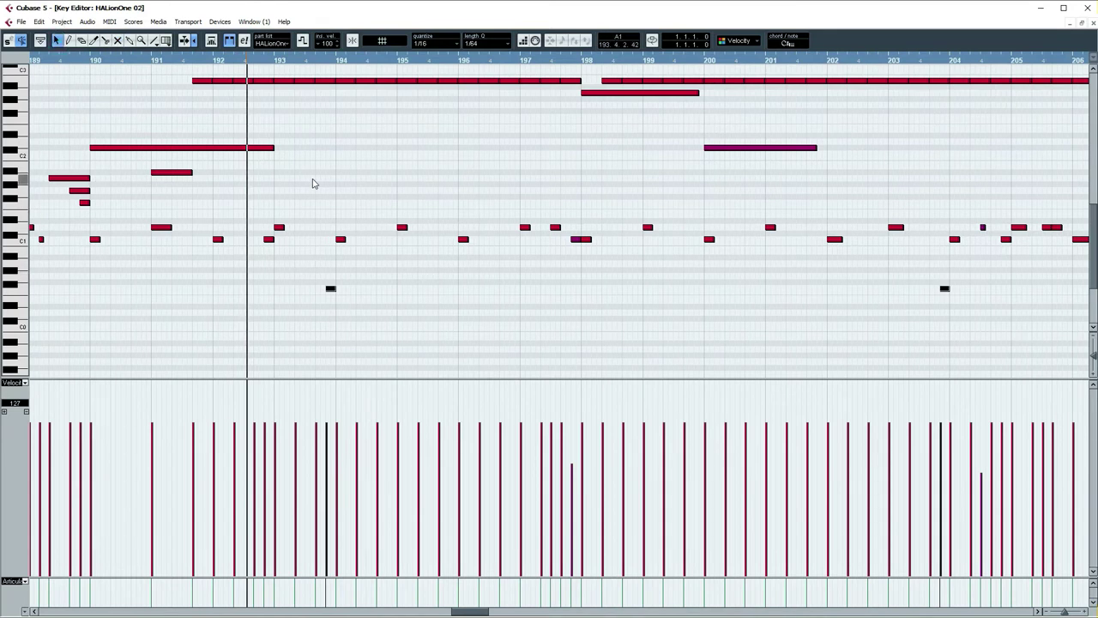
pyautogui.press('g')
pyautogui.press('g')
pyautogui.moveTo(616, 244); pyautogui.dragTo(226, 253)
pyautogui.press('space')
pyautogui.click(119, 40)
pyautogui.moveTo(85, 252); pyautogui.dragTo(942, 248)
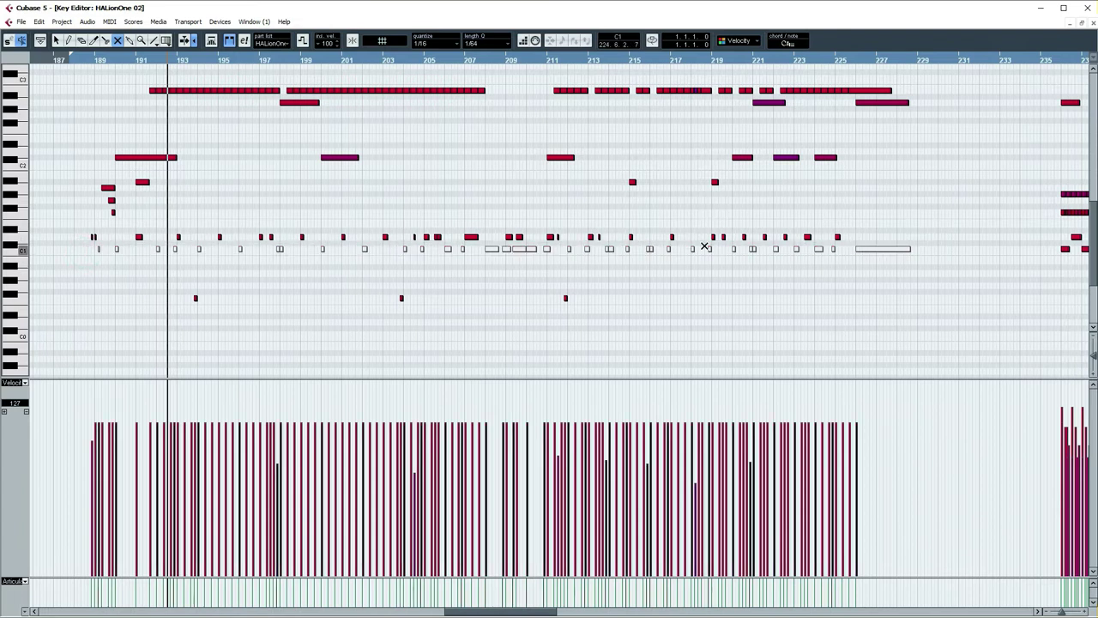
pyautogui.scroll(3, 84, 86)
pyautogui.moveTo(82, 85); pyautogui.dragTo(941, 282)
pyautogui.scroll(-3, 384, 240)
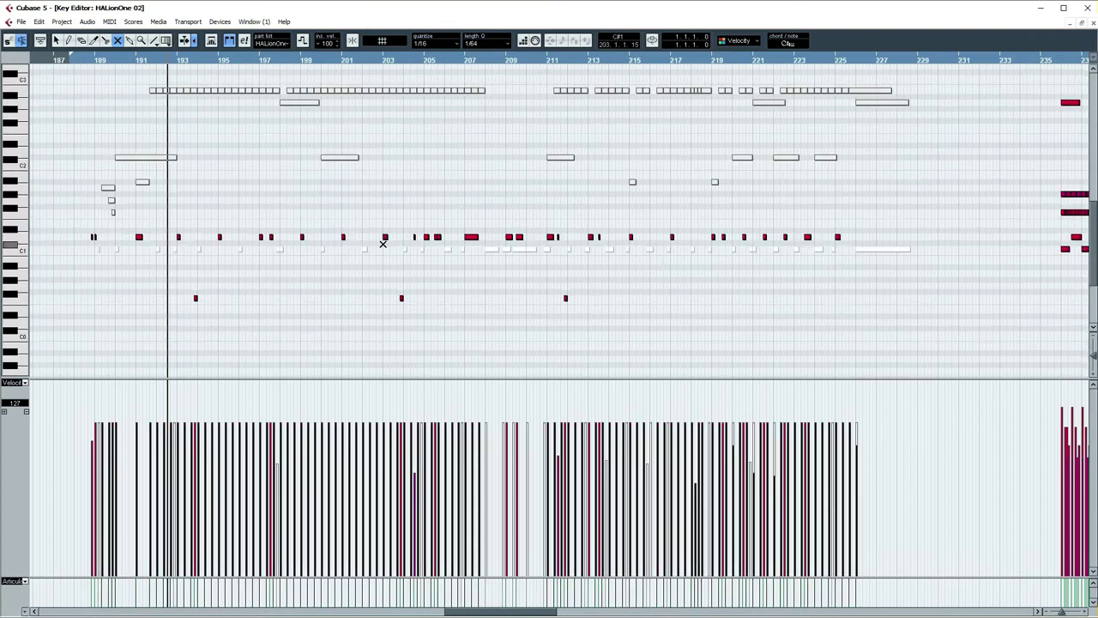
# Audition the snare notes from about bar 192 and unmute the C1 note at bar 194 to hear it with them
pyautogui.press('h')
pyautogui.press('h')
pyautogui.press('h')
pyautogui.hscroll(5, 466, 191)
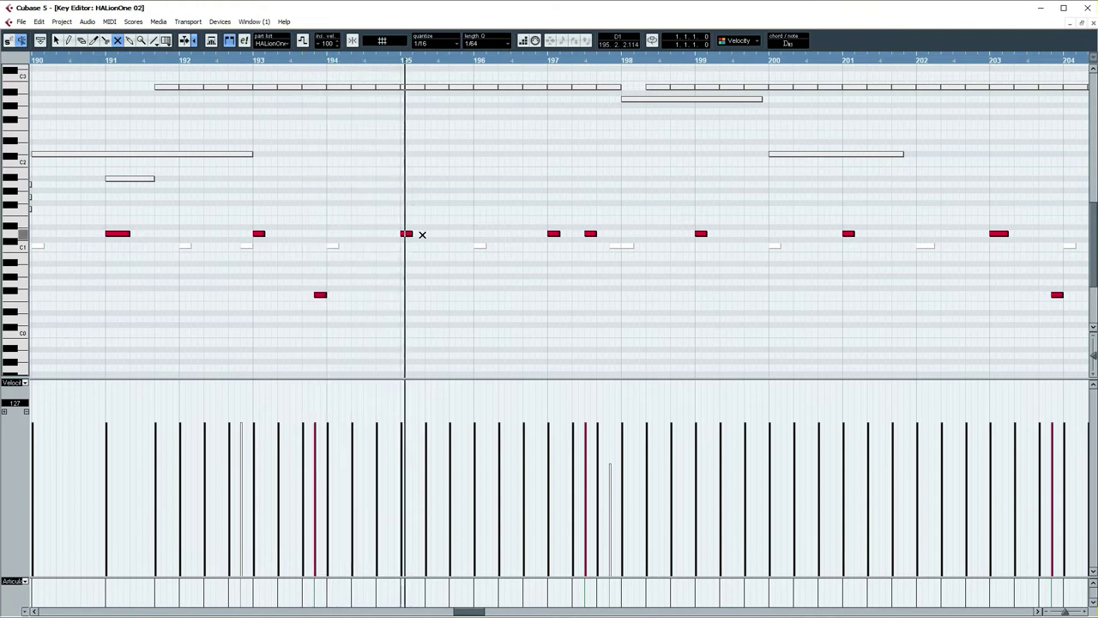
pyautogui.press('space')
pyautogui.moveTo(320, 231); pyautogui.dragTo(337, 249)
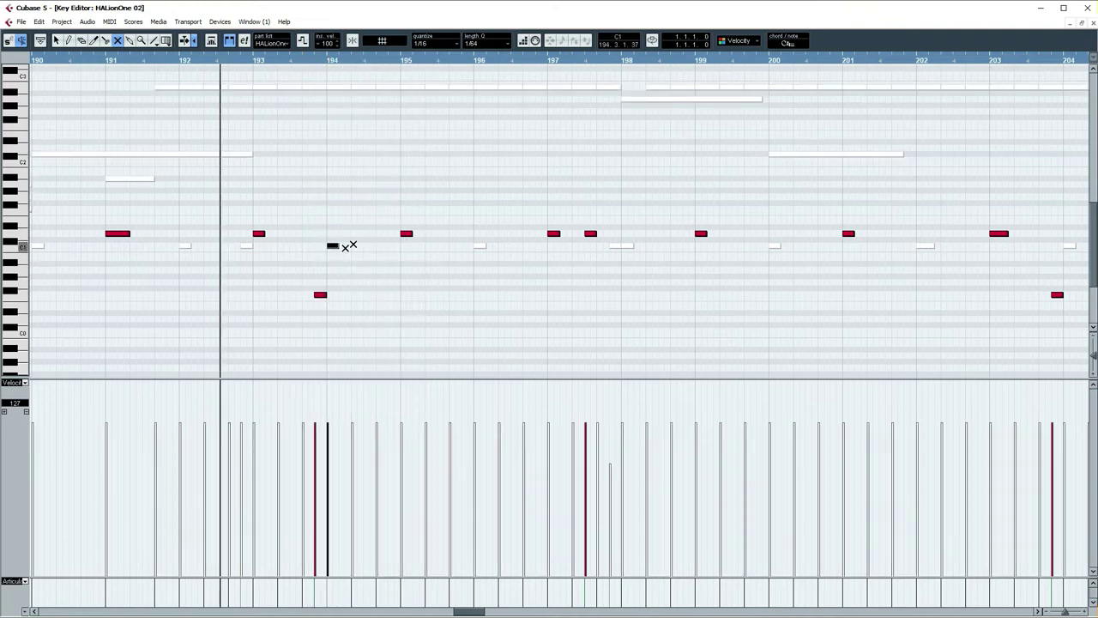
pyautogui.press('space')
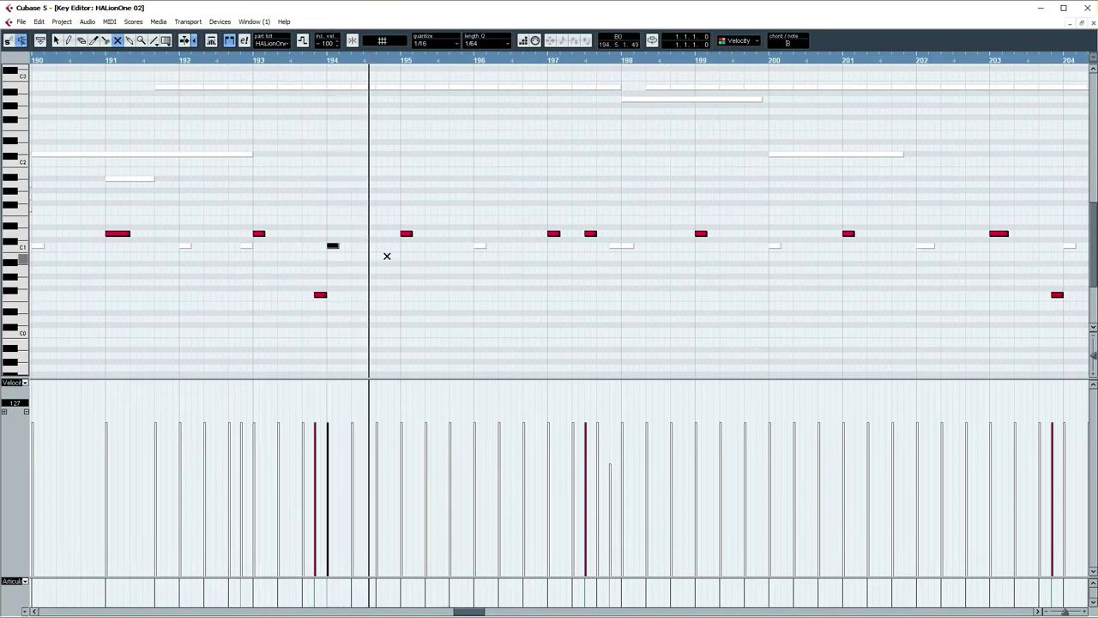
pyautogui.press('space')
# Mute the C1 notes and all notes above D1 from about bar 236 to the part's end, and close the Key Editor
pyautogui.press('g')
pyautogui.press('g')
pyautogui.press('g')
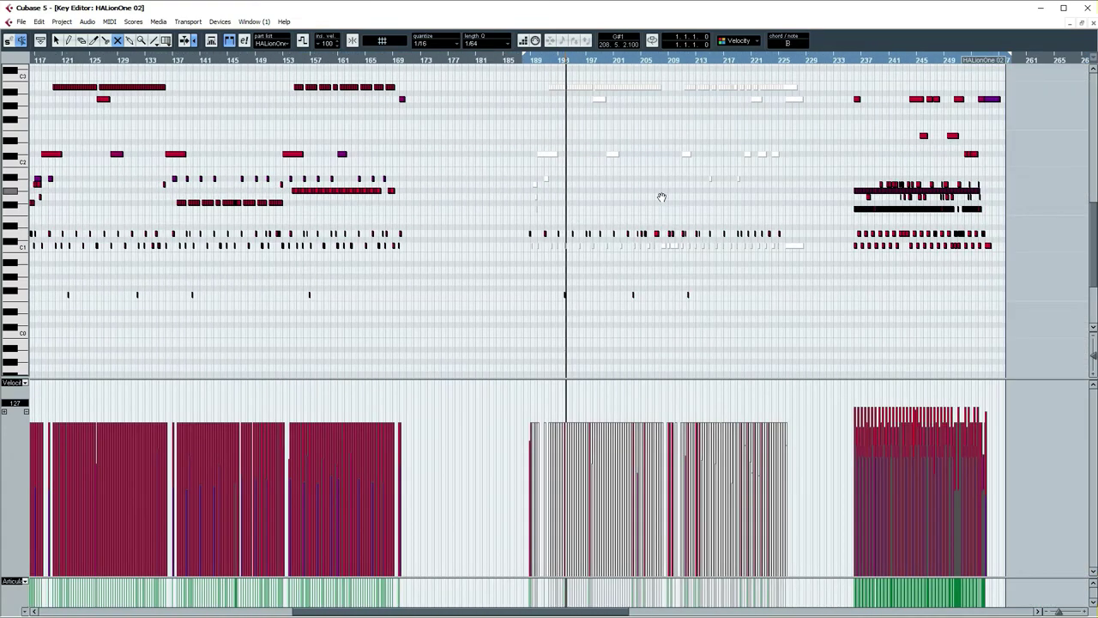
pyautogui.moveTo(661, 196); pyautogui.dragTo(416, 205)
pyautogui.moveTo(592, 249); pyautogui.dragTo(781, 268)
pyautogui.moveTo(590, 90); pyautogui.dragTo(832, 230)
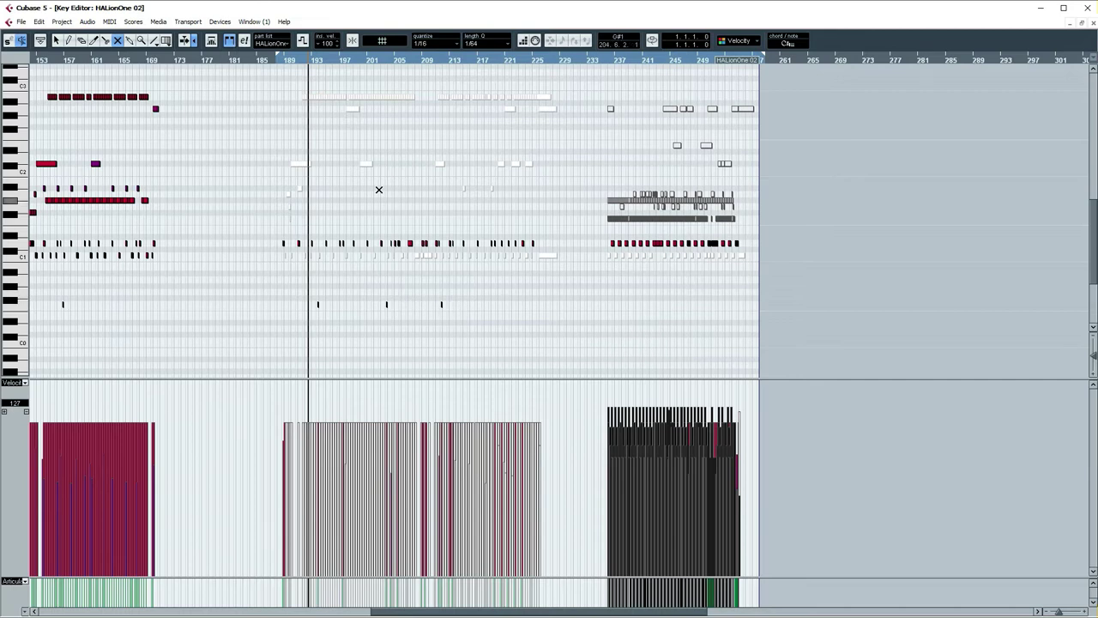
pyautogui.click(1095, 23)
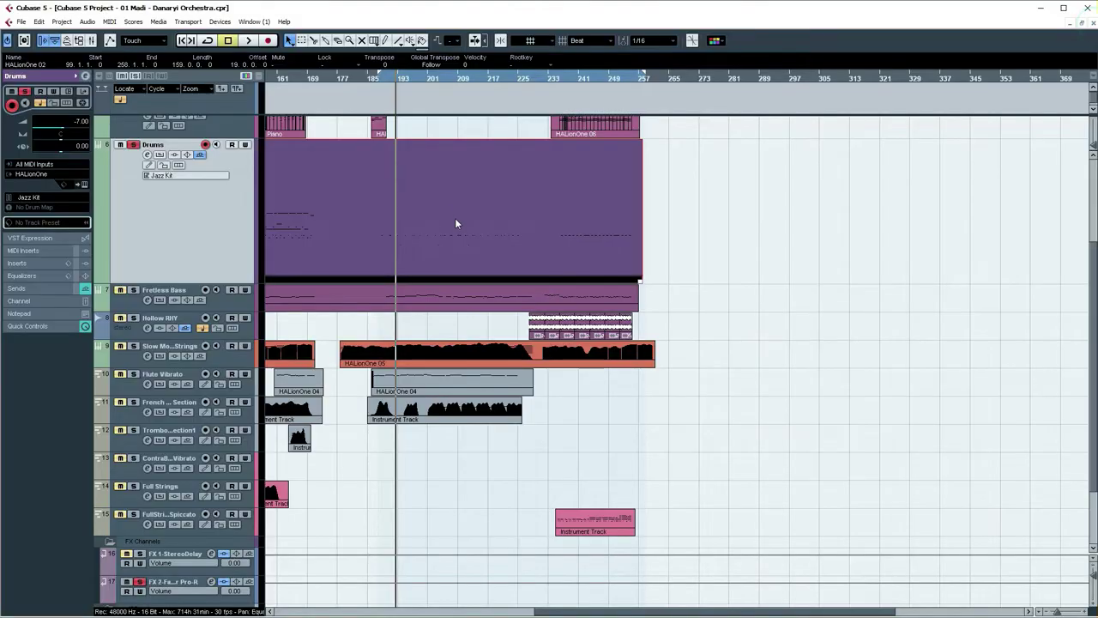
# Export the isolated snare as an audio mixdown named Snare into the Drums folder and close the export dialog
pyautogui.click(21, 22)
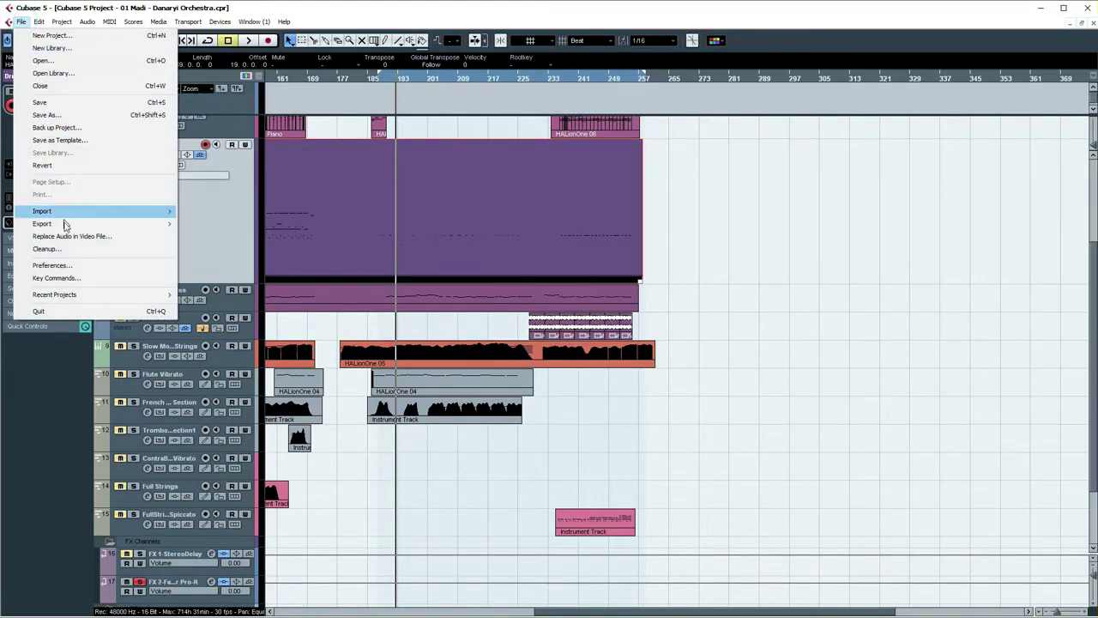
pyautogui.moveTo(74, 221)
pyautogui.click(218, 249)
pyautogui.click(599, 224)
pyautogui.write('Snare')
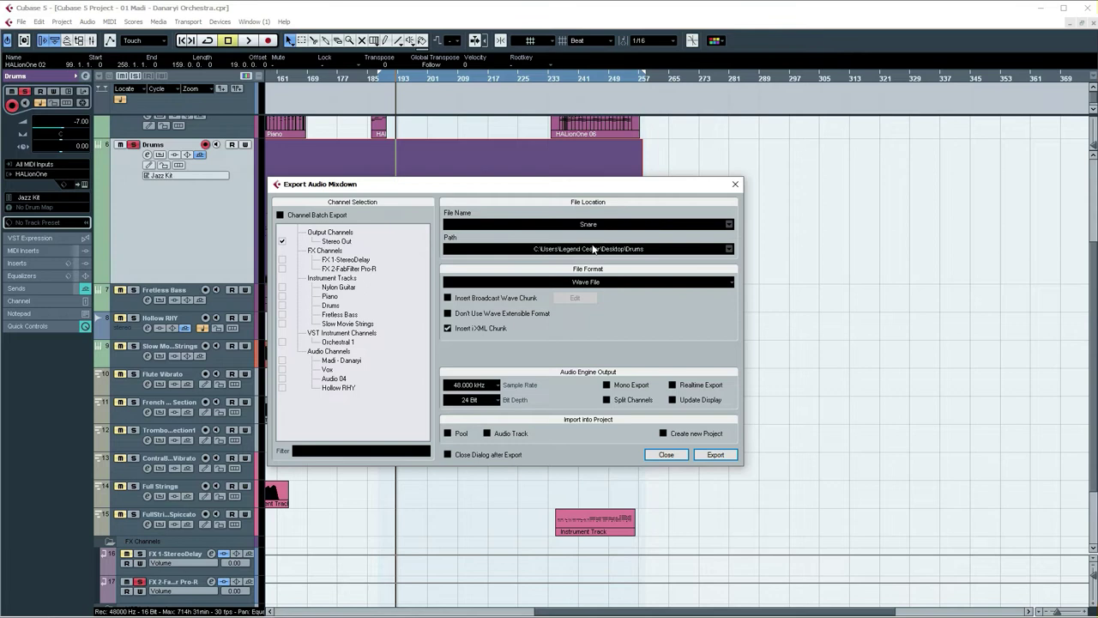
pyautogui.click(725, 458)
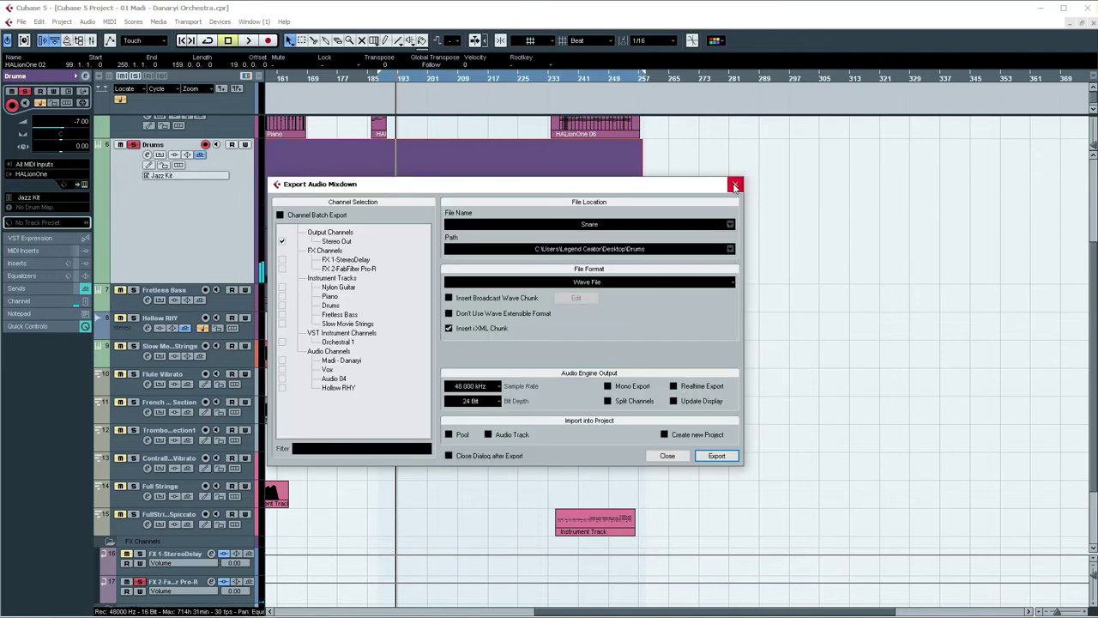
pyautogui.click(734, 183)
# Reopen the drum part and unmute the muted notes on C1 and above D1 between the locators
pyautogui.doubleClick(495, 173)
pyautogui.hscroll(6, 589, 191)
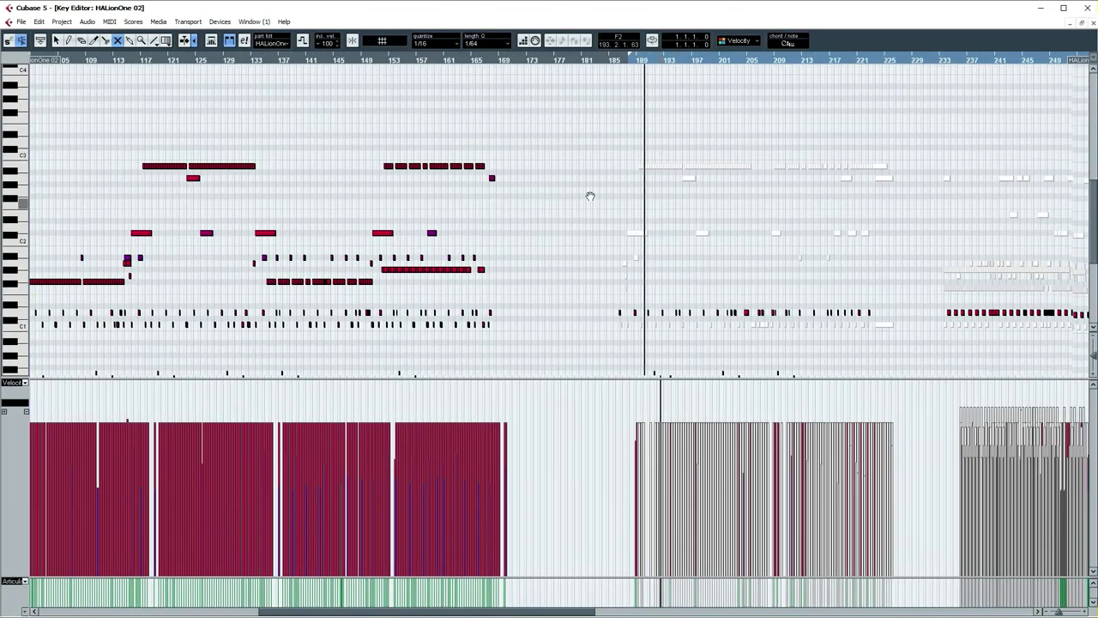
pyautogui.moveTo(196, 112); pyautogui.dragTo(735, 289)
pyautogui.scroll(-3, 307, 215)
pyautogui.moveTo(203, 185); pyautogui.dragTo(690, 221)
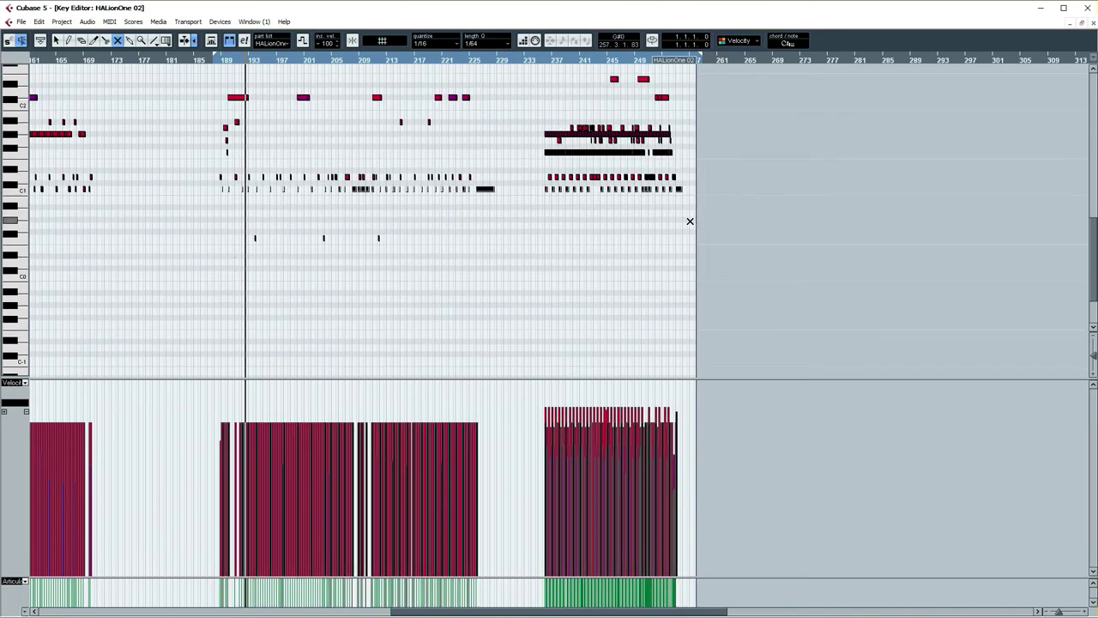
# Play the drum part from about bar 236 and sound a tom pitch on the editor's keyboard for comparison
pyautogui.moveTo(556, 60); pyautogui.dragTo(274, 162)
pyautogui.press('space')
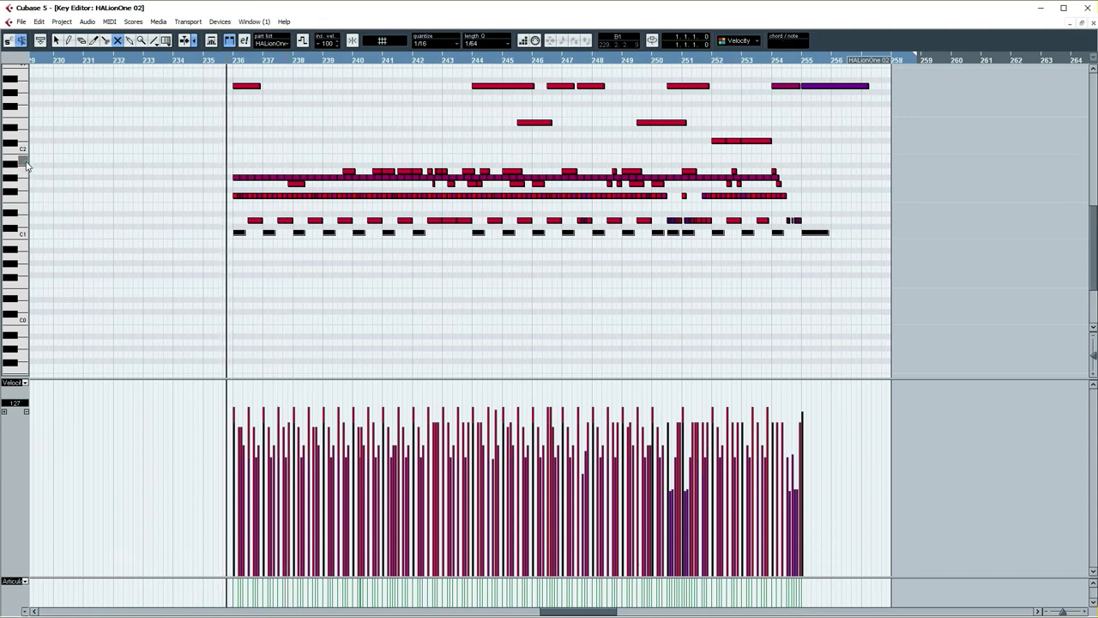
pyautogui.click(24, 169)
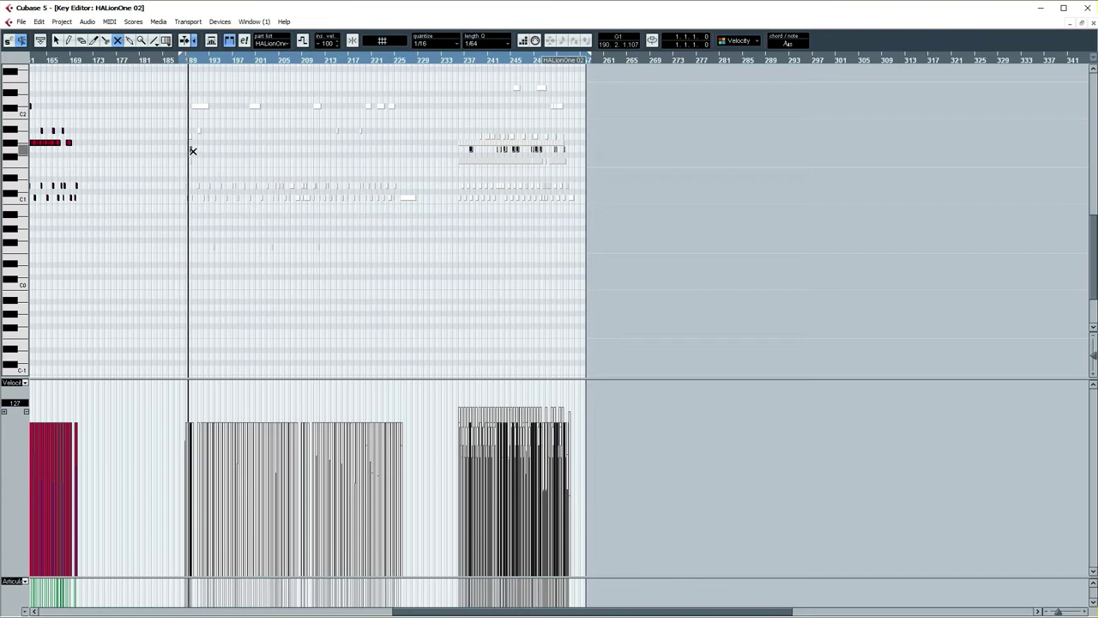
# Audition the isolated G1 tom notes from about bars 238 and 243
pyautogui.moveTo(468, 59); pyautogui.dragTo(470, 89)
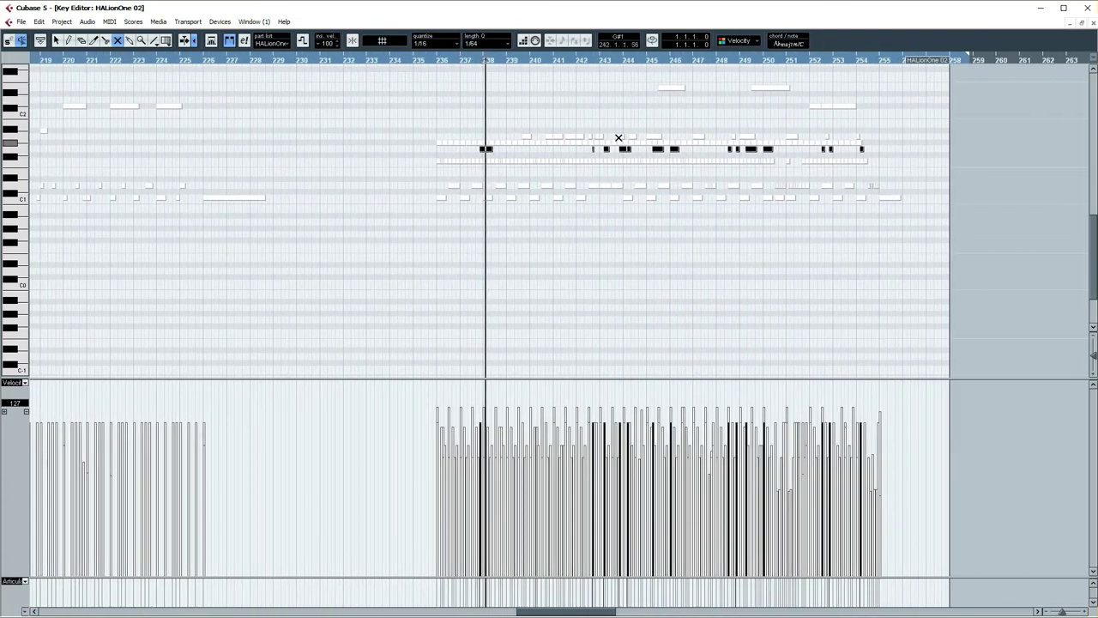
pyautogui.click(592, 62)
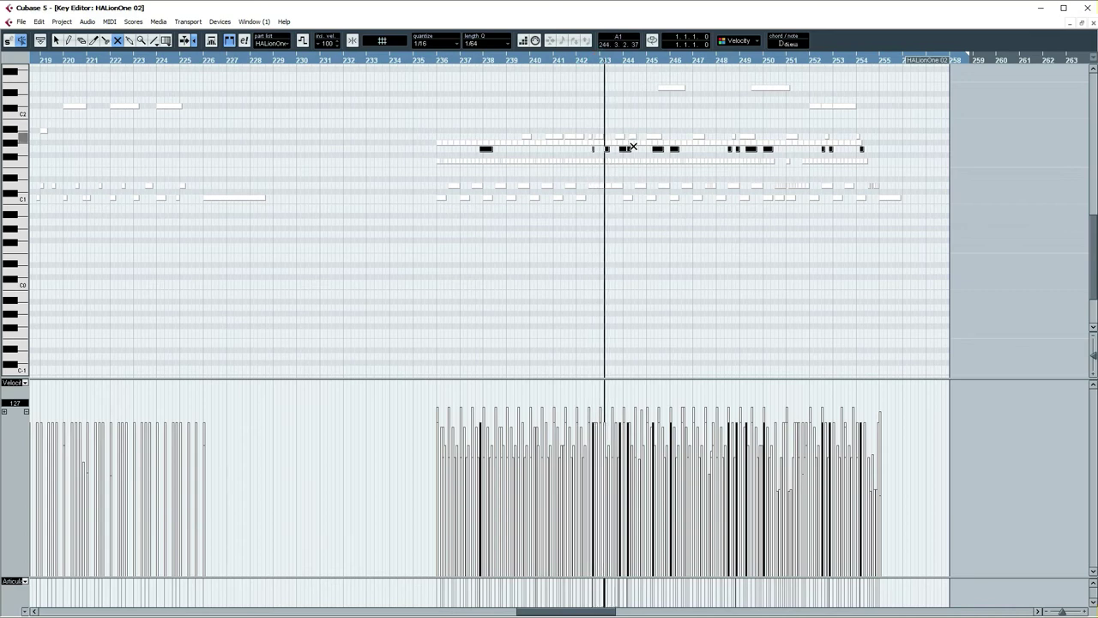
pyautogui.press('space')
pyautogui.press('g')
pyautogui.press('g')
pyautogui.press('g')
pyautogui.press('g')
pyautogui.press('g')
pyautogui.press('g')
pyautogui.press('g')
pyautogui.press('g')
pyautogui.press('g')
pyautogui.press('g')
pyautogui.press('h')
pyautogui.press('h')
# Close the Key Editor to return to the project arrangement, where the mixdown export is available
pyautogui.click(23, 23)
pyautogui.moveTo(110, 225)
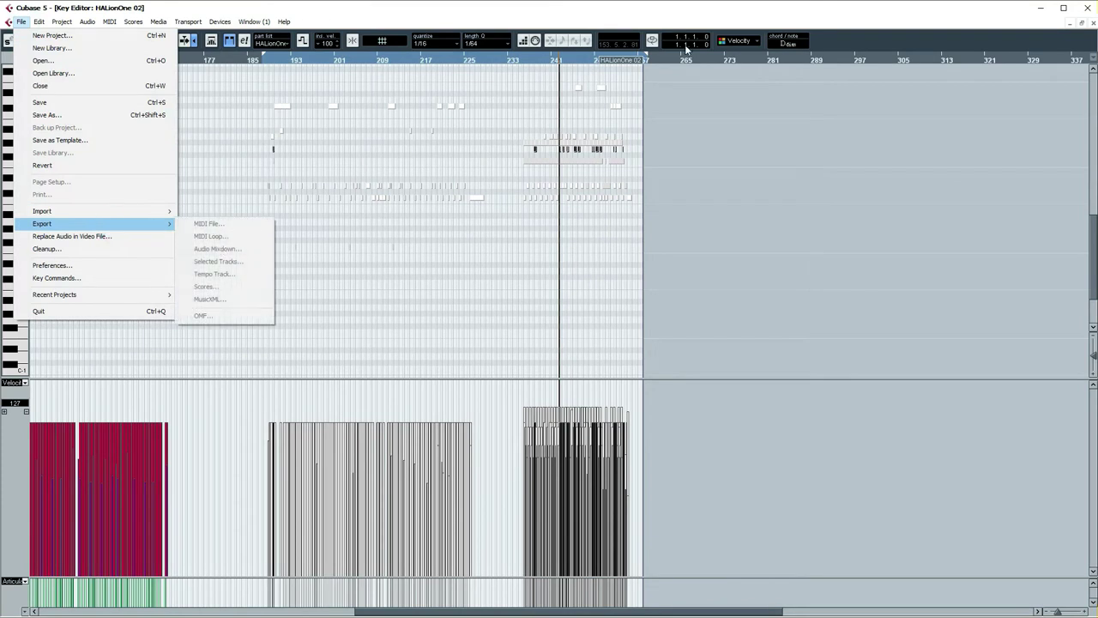
pyautogui.click(1092, 23)
pyautogui.click(1091, 23)
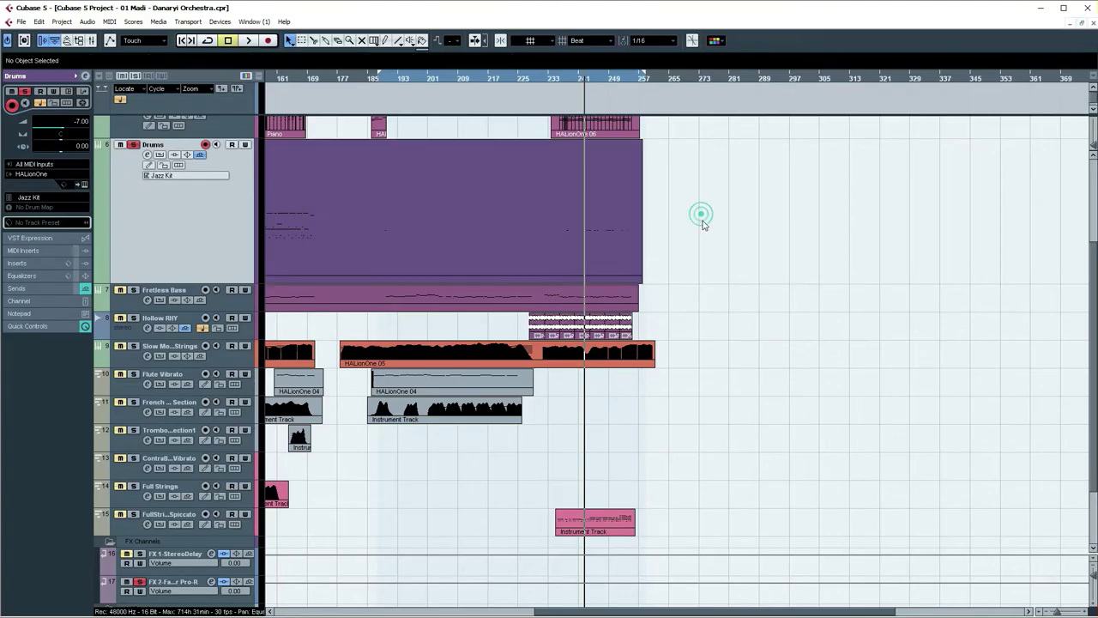
pyautogui.click(20, 22)
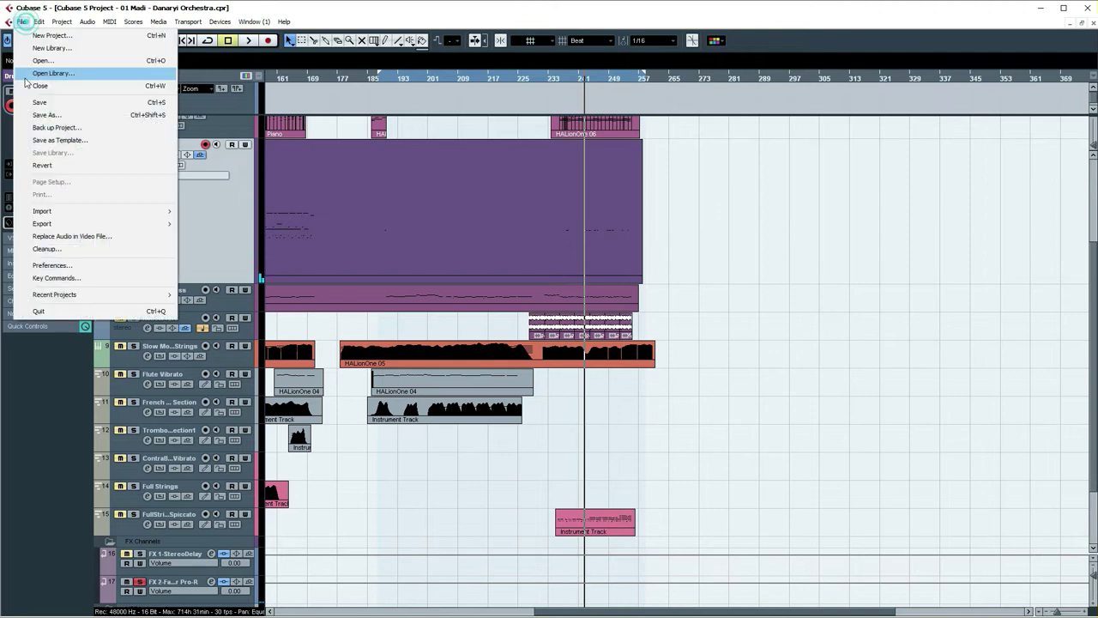
pyautogui.moveTo(68, 210)
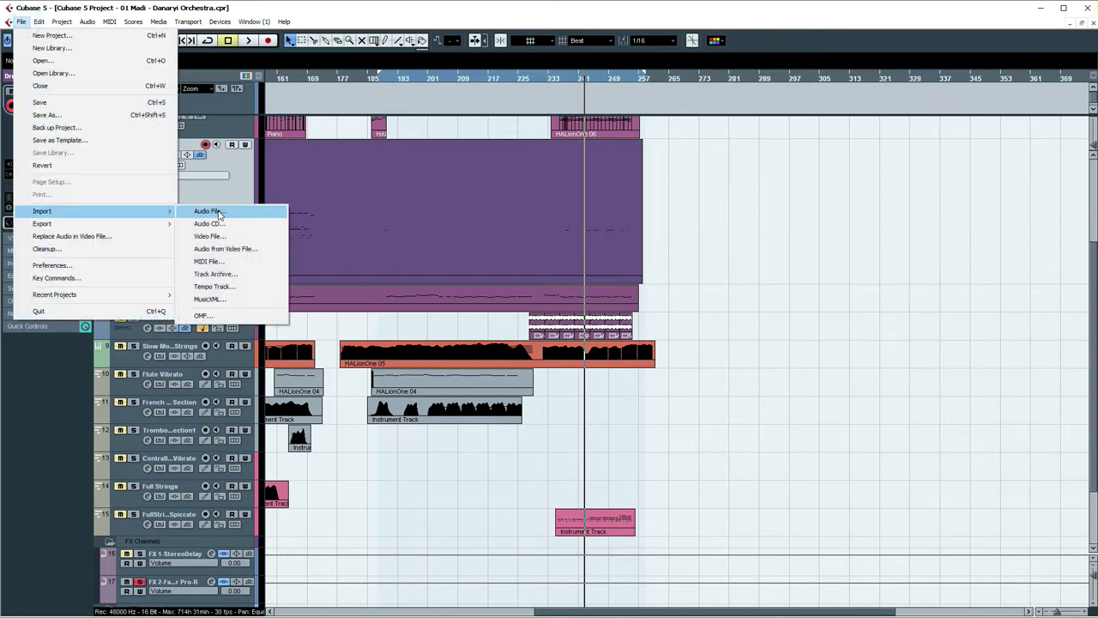
pyautogui.click(209, 211)
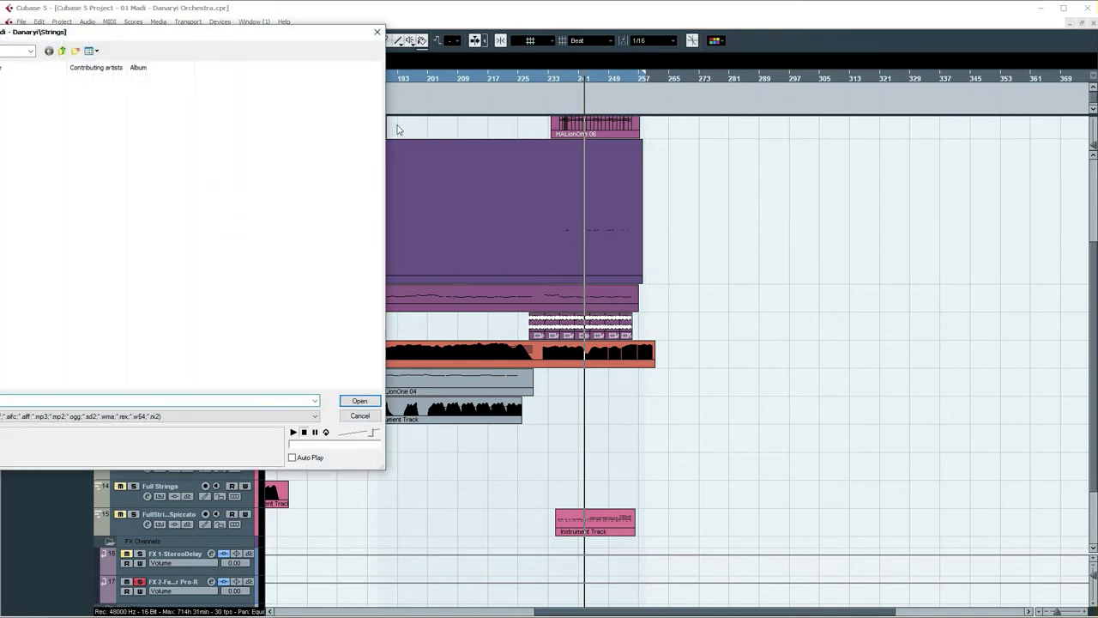
pyautogui.click(377, 33)
# Export the isolated tom as a Wave audio mixdown named Toms 1 into the Drums folder
pyautogui.click(20, 21)
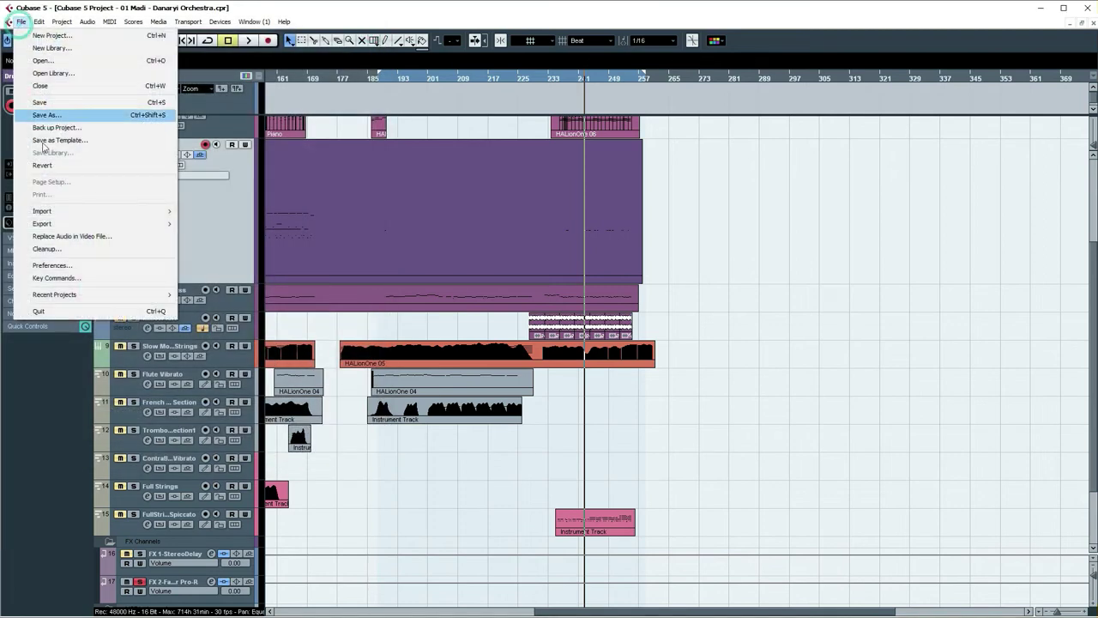
pyautogui.click(71, 224)
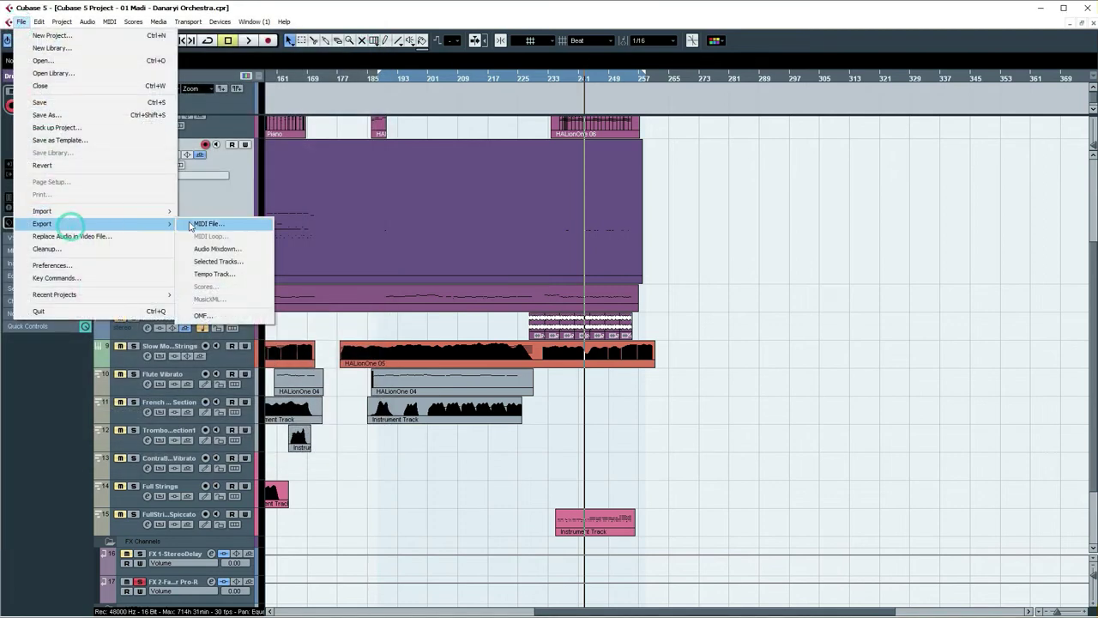
pyautogui.click(231, 250)
pyautogui.click(609, 226)
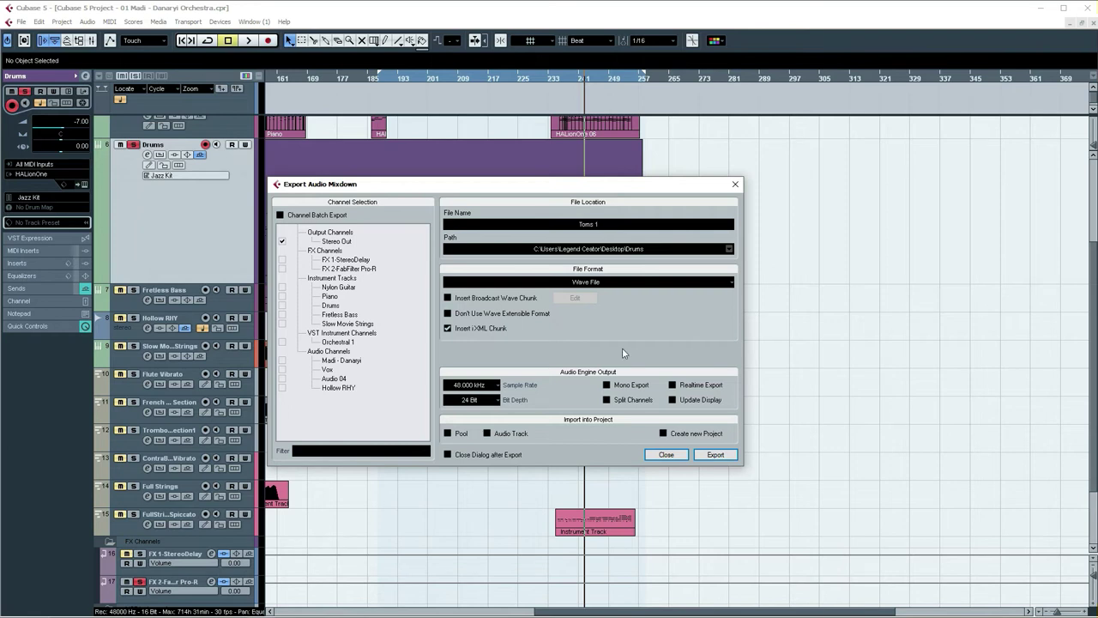
pyautogui.click(714, 455)
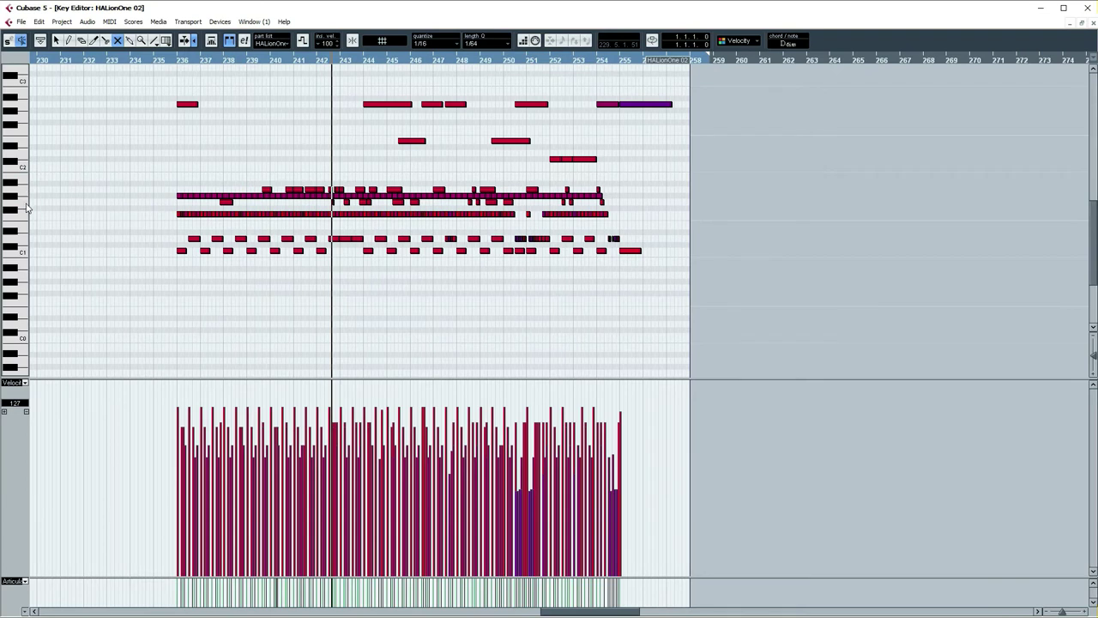
# Mute all notes below and above G1 between the locators, leaving only the G1 tom notes sounding
pyautogui.click(22, 202)
pyautogui.moveTo(154, 214); pyautogui.dragTo(678, 275)
pyautogui.moveTo(144, 86); pyautogui.dragTo(682, 196)
pyautogui.scroll(2, 633, 214)
pyautogui.scroll(-6, 633, 215)
pyautogui.moveTo(225, 211); pyautogui.dragTo(391, 258)
# Export the isolated G1 notes as another numbered Toms audio mixdown into the Drums folder
pyautogui.press('l')
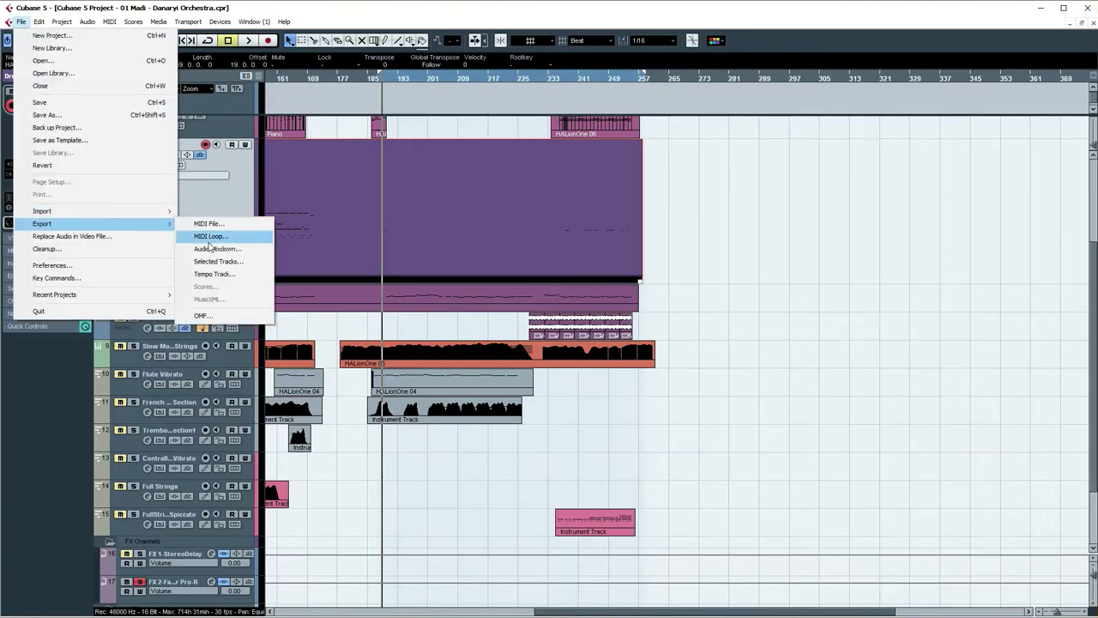
pyautogui.click(209, 248)
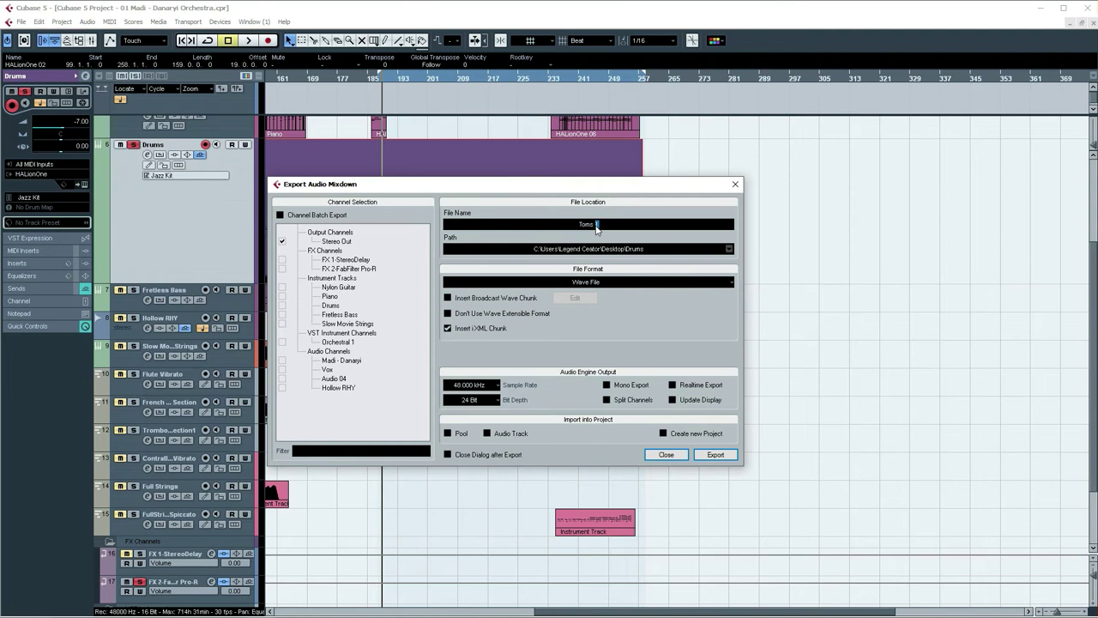
pyautogui.click(726, 459)
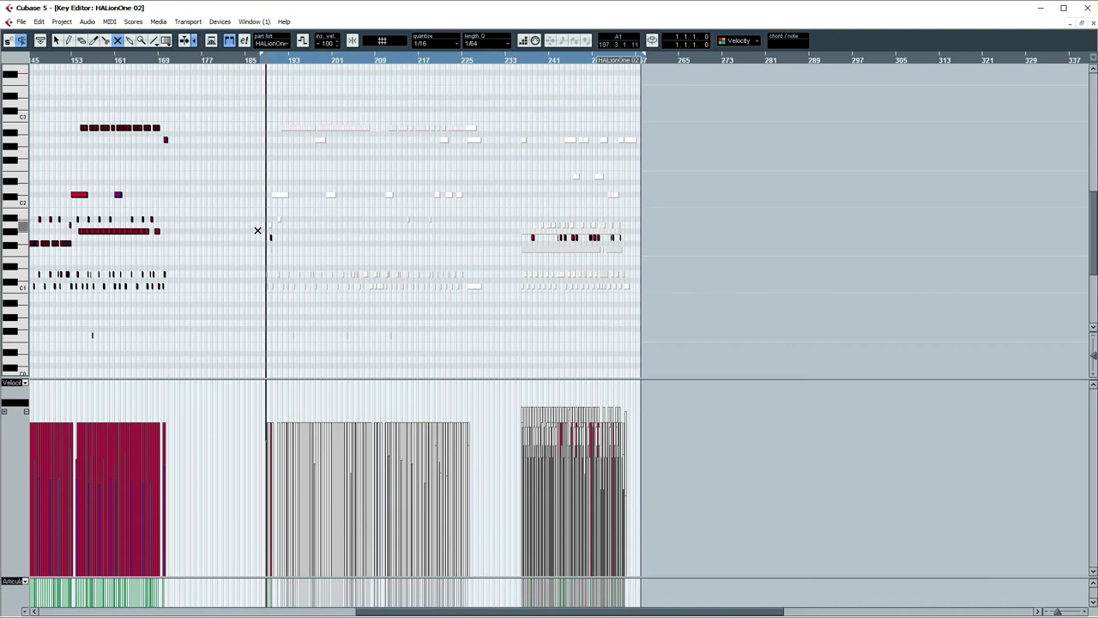
# Mute the G1 tom notes and unmute the B2 cymbal notes between the locators
pyautogui.moveTo(238, 233); pyautogui.dragTo(643, 241)
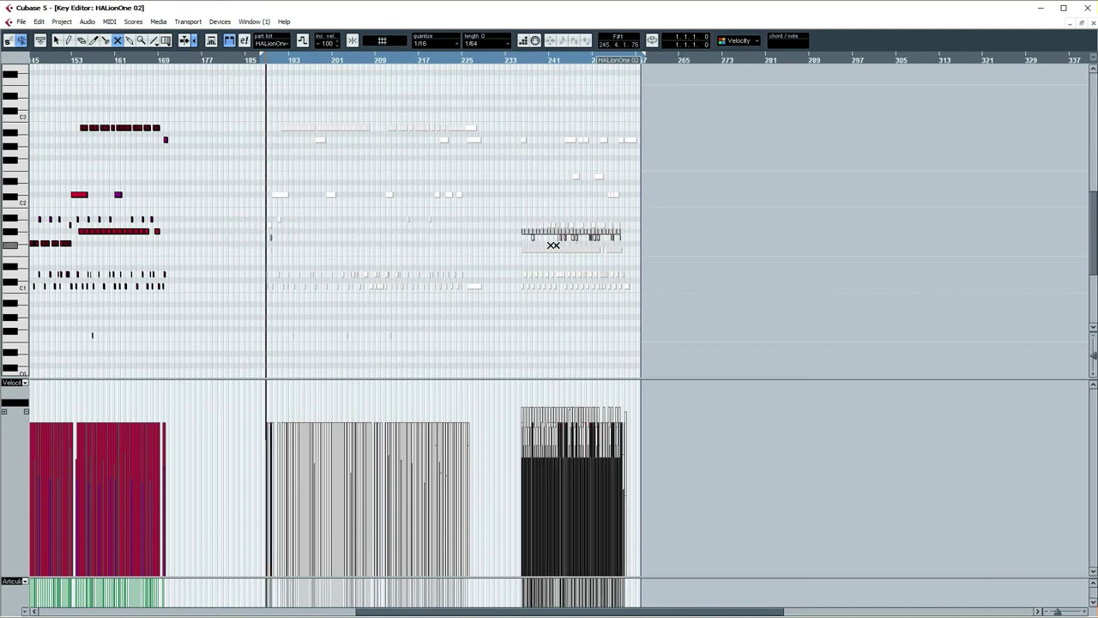
pyautogui.moveTo(509, 229); pyautogui.dragTo(637, 233)
pyautogui.click(342, 230)
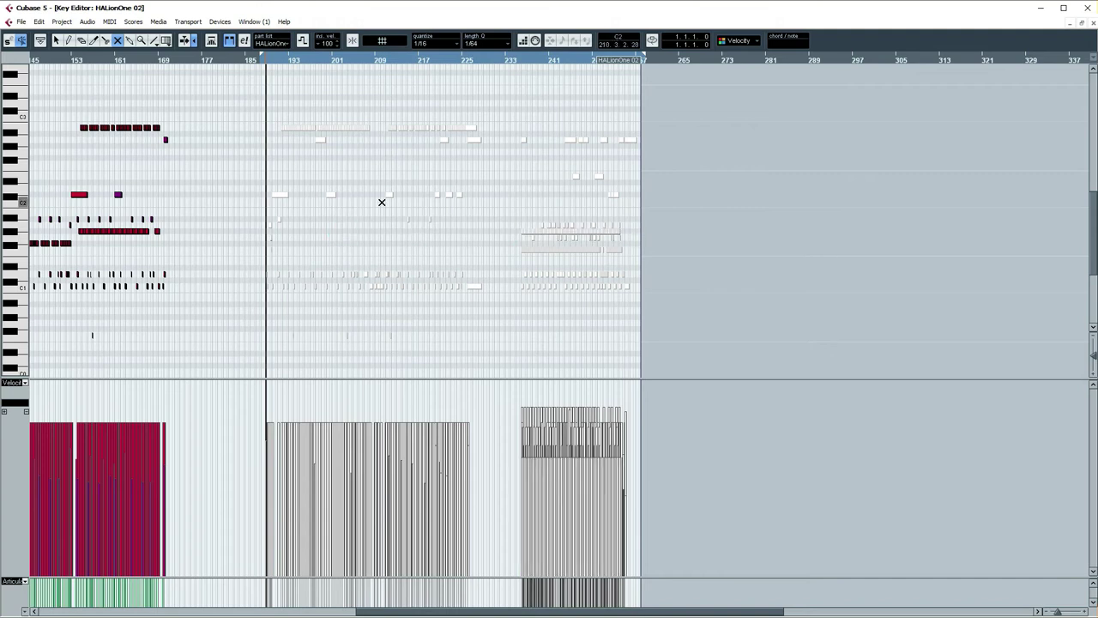
pyautogui.scroll(3, 343, 176)
pyautogui.moveTo(223, 147); pyautogui.dragTo(670, 197)
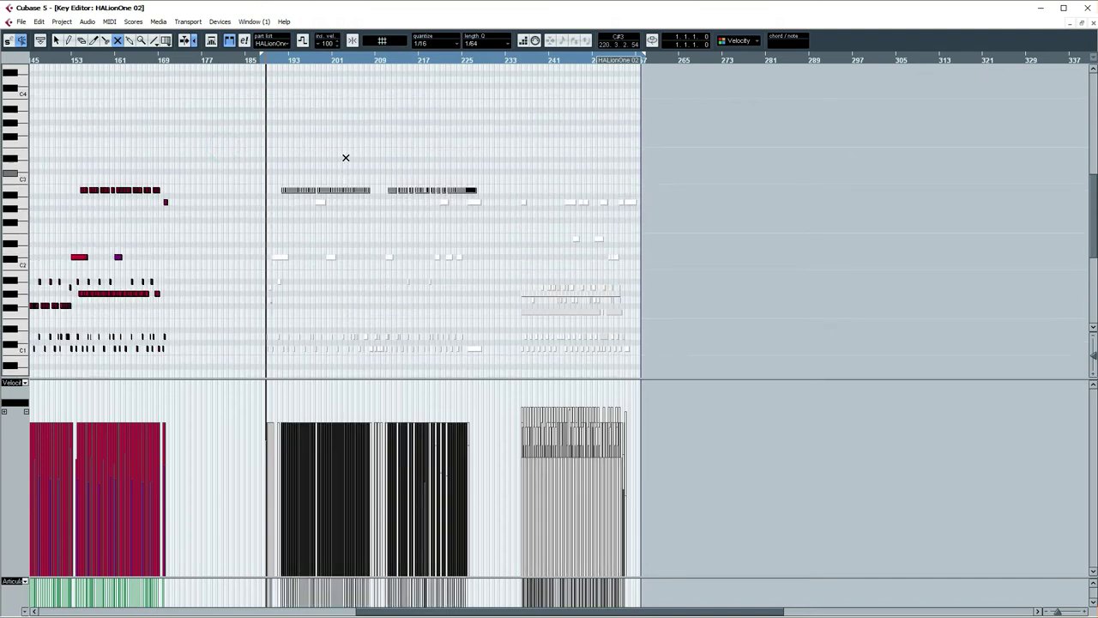
# Temporarily unmute the C#2 notes between the locators to audition them with the B2 cymbal notes
pyautogui.moveTo(297, 66); pyautogui.dragTo(260, 134)
pyautogui.press('g')
pyautogui.press('g')
pyautogui.press('g')
pyautogui.press('g')
pyautogui.press('g')
pyautogui.press('g')
pyautogui.moveTo(196, 214); pyautogui.dragTo(713, 225)
pyautogui.press('space')
pyautogui.click(270, 61)
pyautogui.press('space')
pyautogui.moveTo(162, 210); pyautogui.dragTo(729, 224)
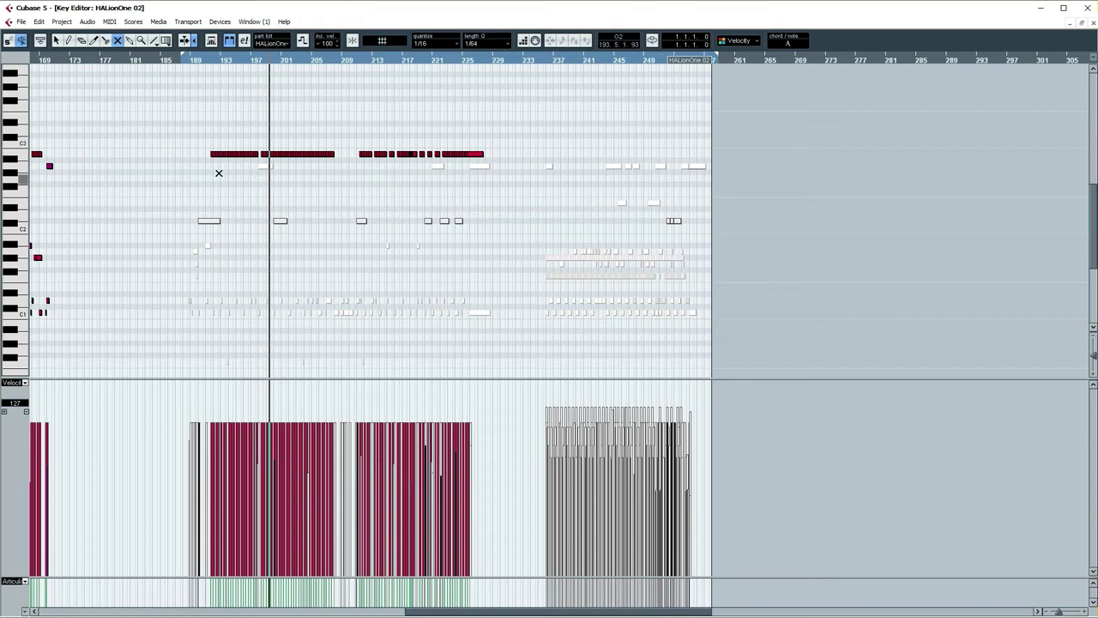
# Unmute the A2 cymbal notes and audition them from about bar 245, keeping the E2 notes muted
pyautogui.moveTo(173, 167); pyautogui.dragTo(726, 222)
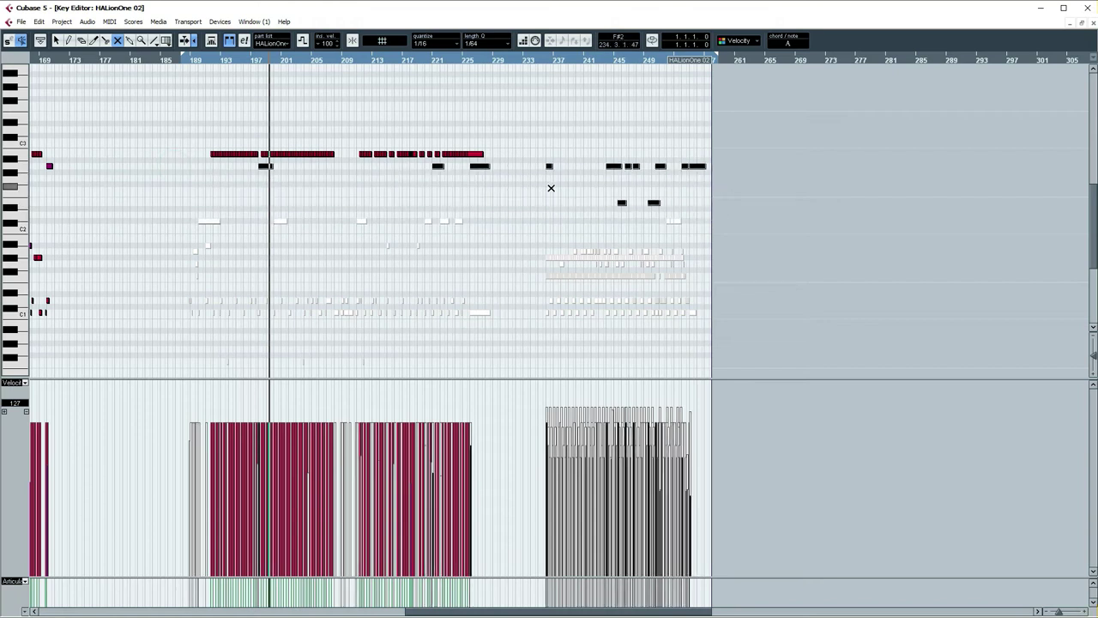
pyautogui.click(615, 60)
pyautogui.press('space')
pyautogui.moveTo(689, 199); pyautogui.dragTo(554, 220)
pyautogui.press('space')
pyautogui.press('space')
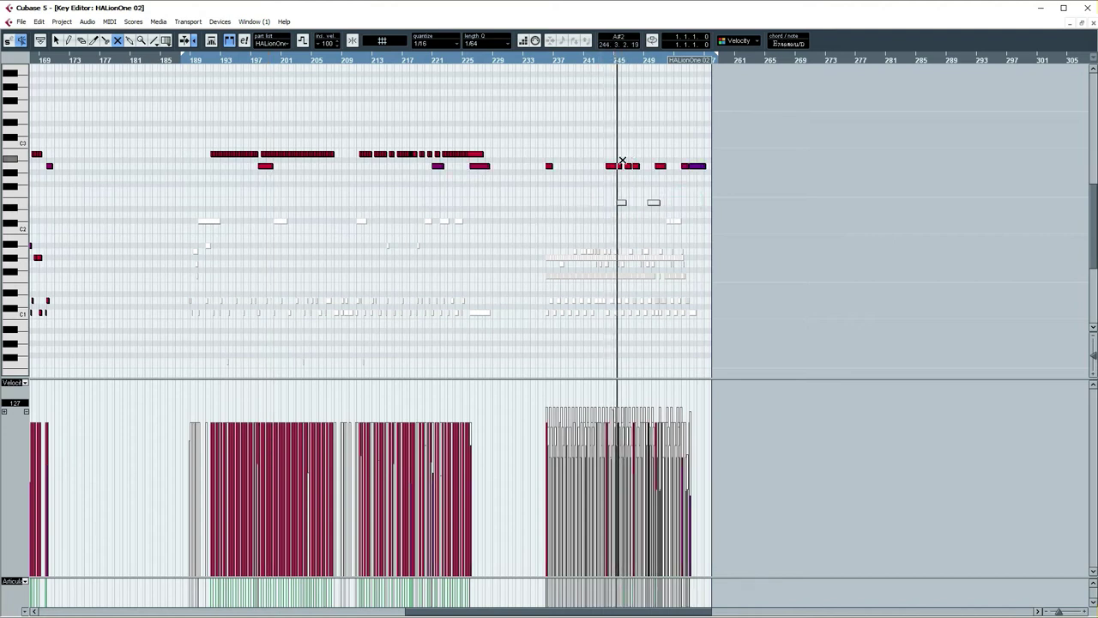
pyautogui.press('space')
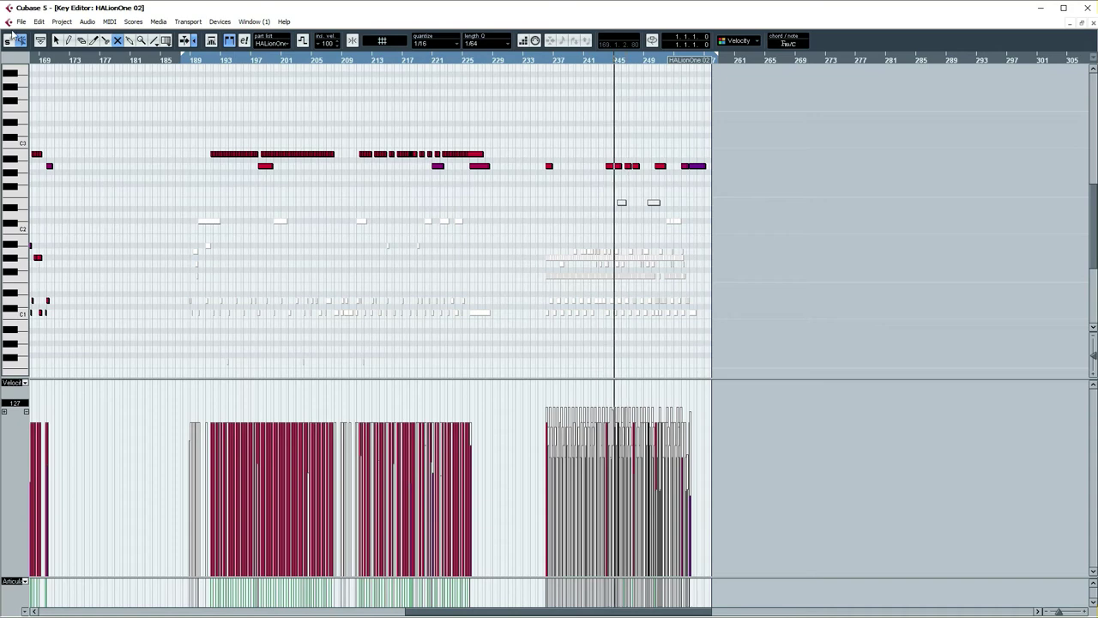
# Close the Key Editor and export the isolated cymbals as a Wave mixdown named Crush 1 into the Drums folder
pyautogui.click(1090, 24)
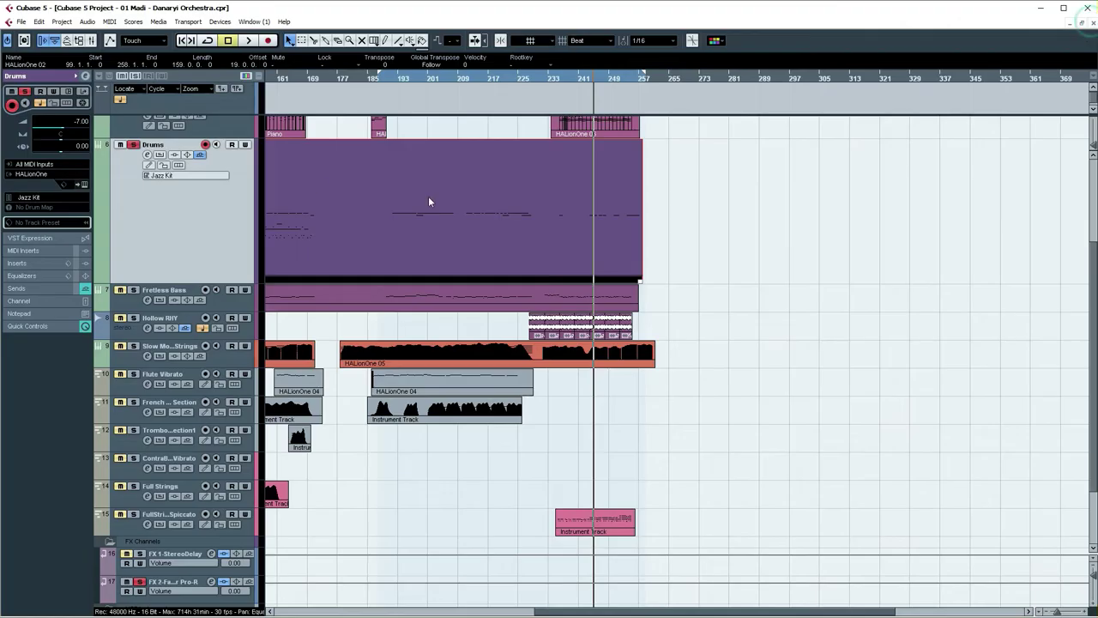
pyautogui.click(20, 21)
pyautogui.moveTo(83, 223)
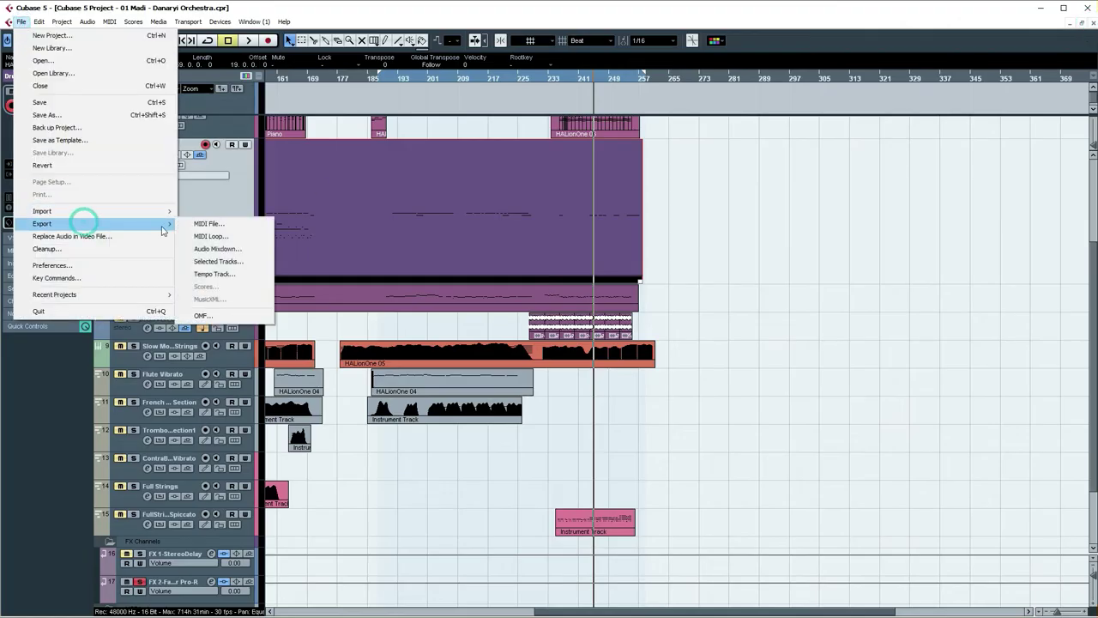
pyautogui.click(221, 250)
pyautogui.click(604, 226)
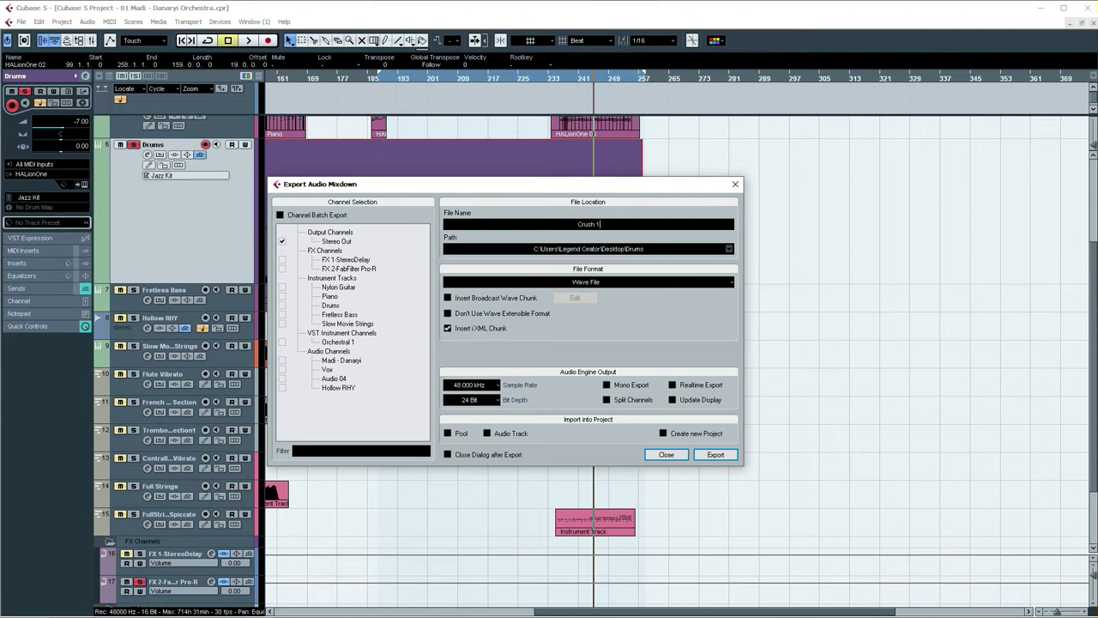
pyautogui.click(716, 455)
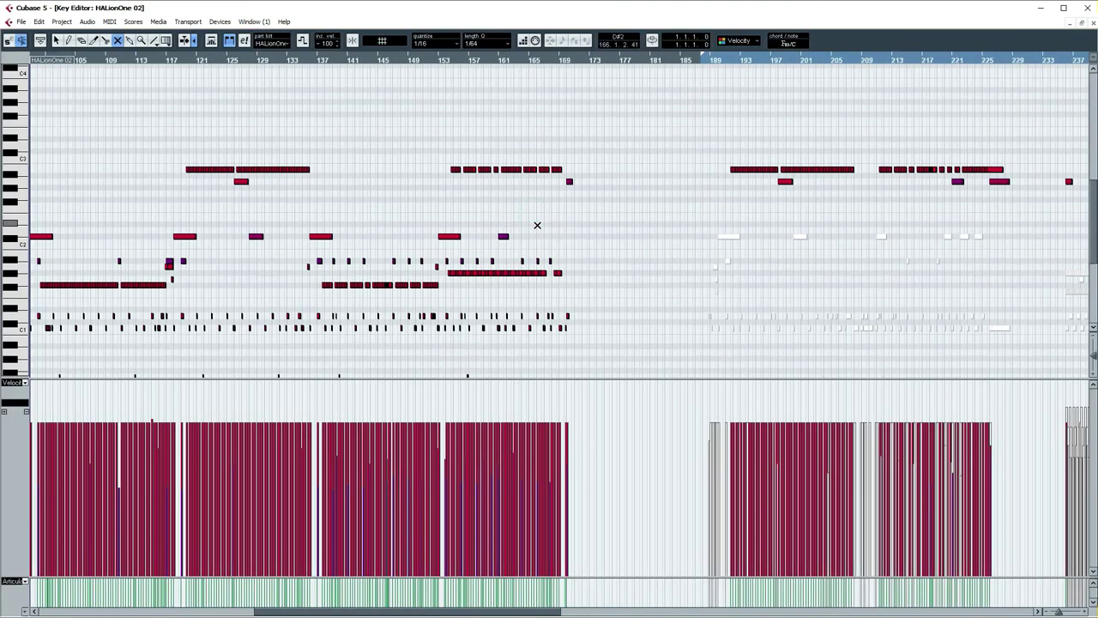
# Unmute all remaining muted drum notes between the locators in the Key Editor
pyautogui.scroll(-3, 534, 226)
pyautogui.moveTo(263, 157); pyautogui.dragTo(860, 284)
pyautogui.moveTo(687, 138); pyautogui.dragTo(802, 163)
pyautogui.scroll(3, 741, 202)
pyautogui.scroll(-3, 572, 200)
# Audition the fully unmuted drum part from about bar 250 towards its end
pyautogui.press('h')
pyautogui.press('h')
pyautogui.moveTo(622, 61); pyautogui.dragTo(620, 103)
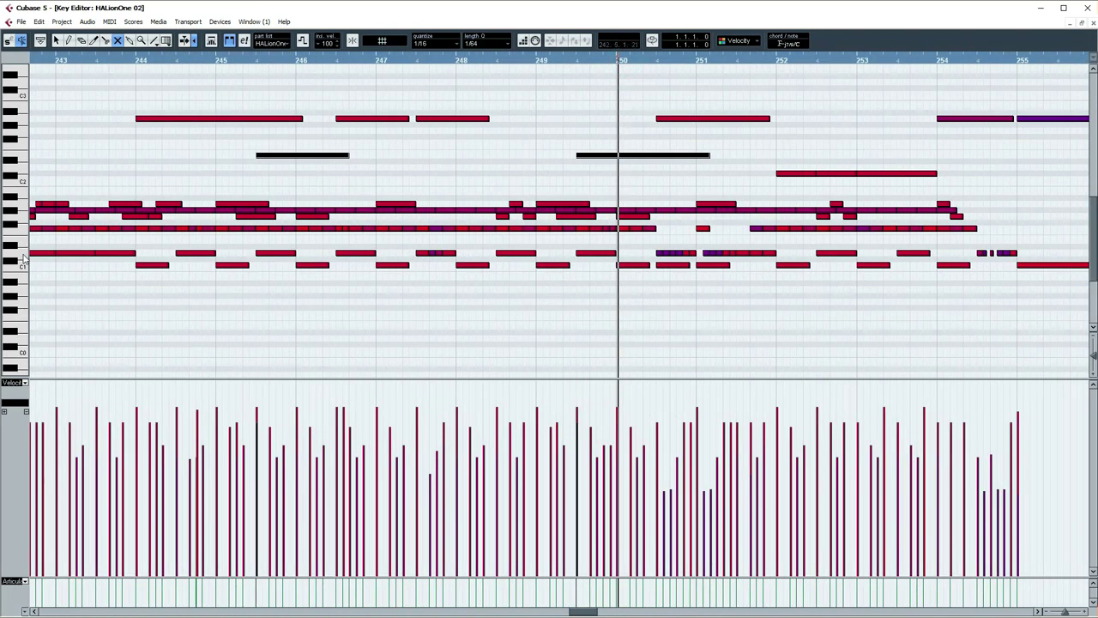
pyautogui.press('space')
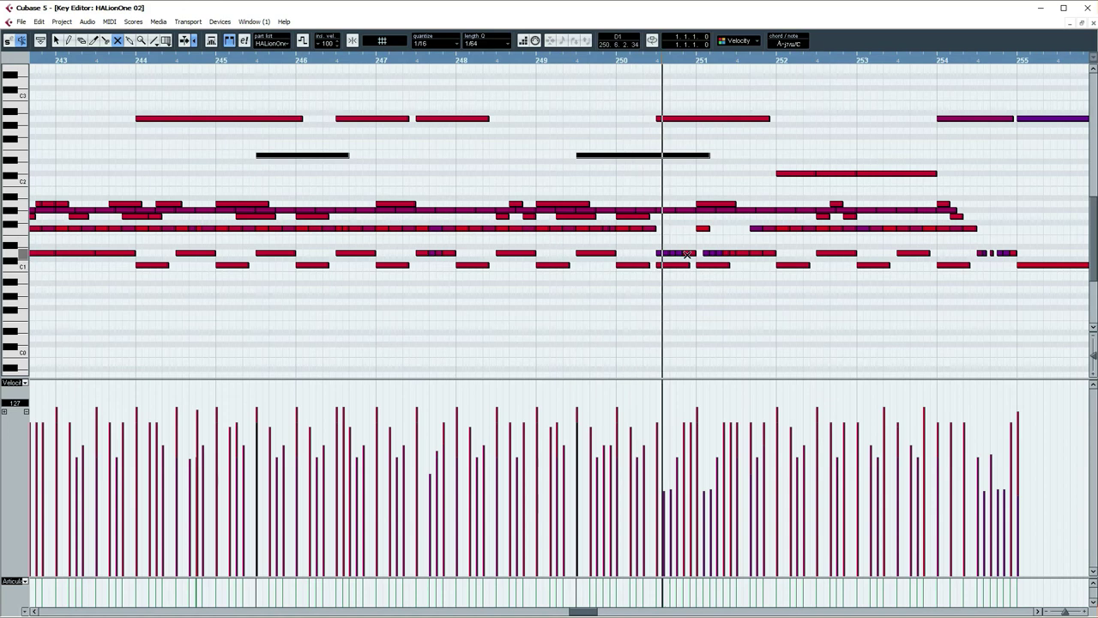
pyautogui.press('g')
pyautogui.press('g')
pyautogui.press('g')
pyautogui.press('h')
pyautogui.press('h')
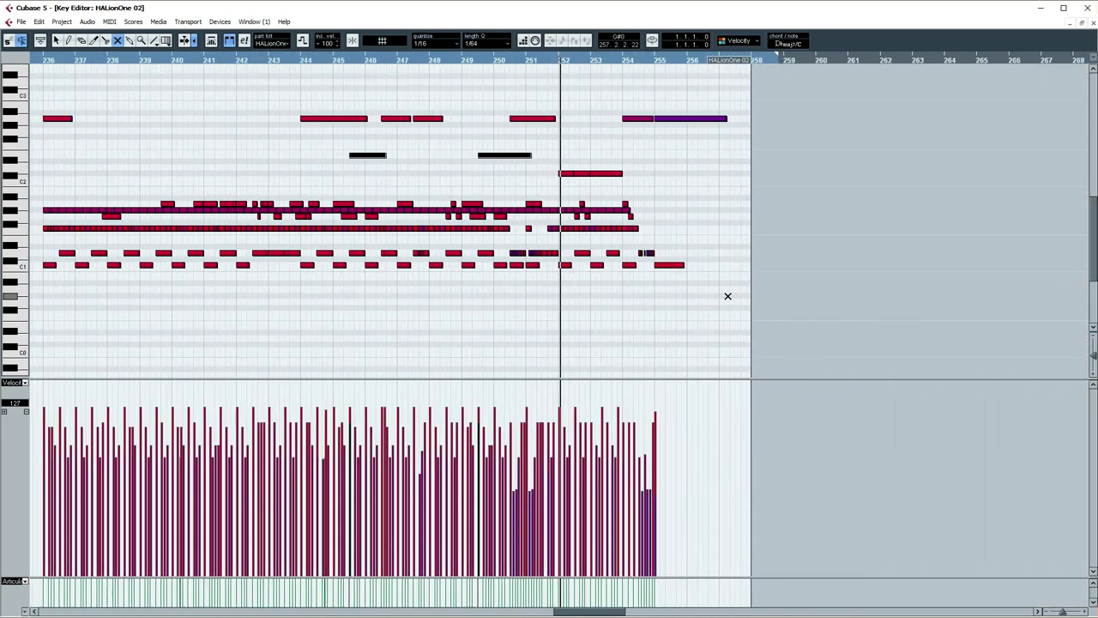
pyautogui.press('h')
pyautogui.press('g')
pyautogui.press('g')
pyautogui.press('g')
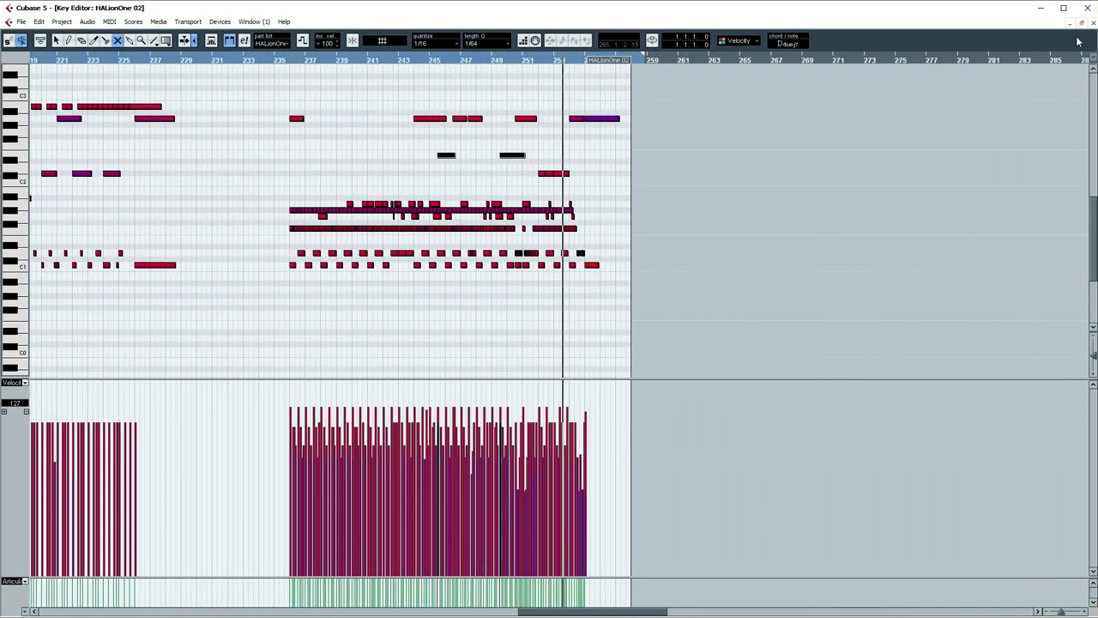
# Close the Key Editor, stop playback and close the project without saving the changes
pyautogui.click(1092, 25)
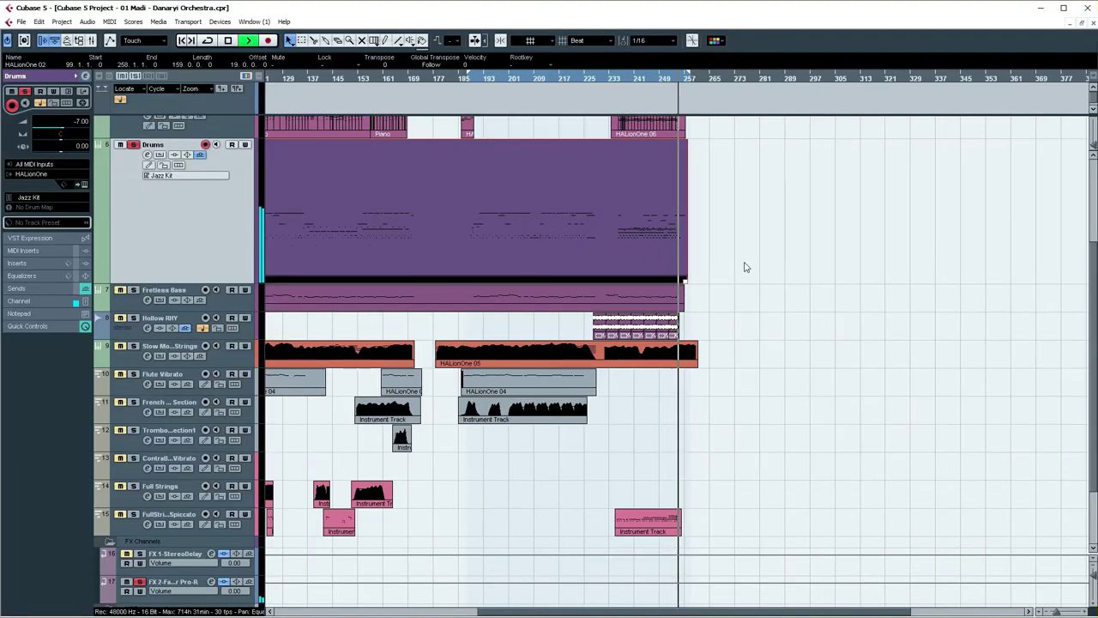
pyautogui.press('g')
pyautogui.press('space')
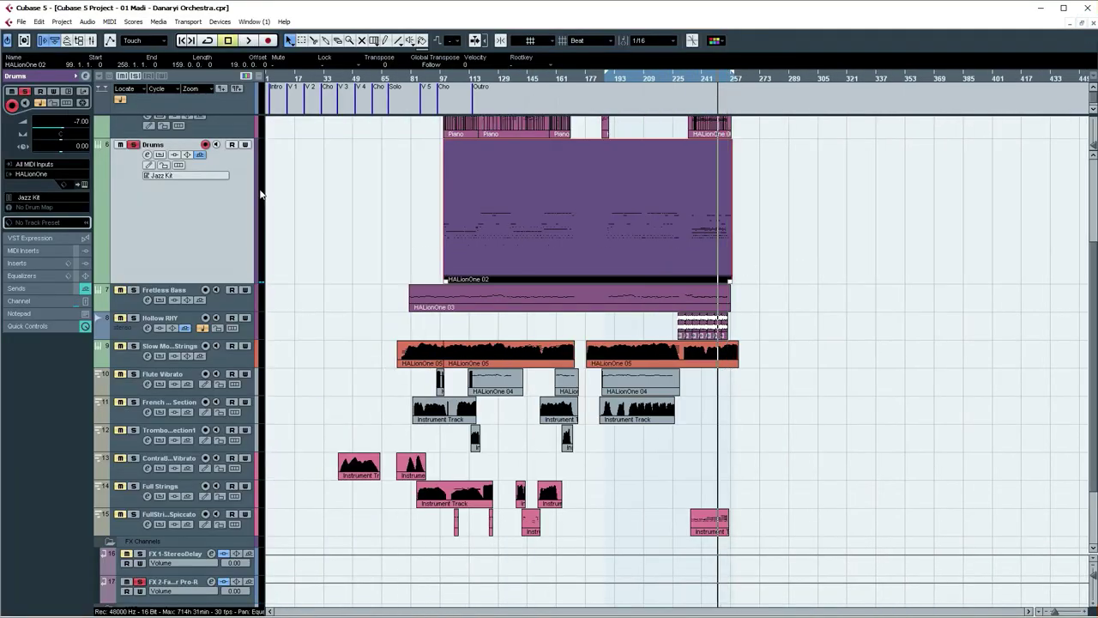
pyautogui.click(1090, 23)
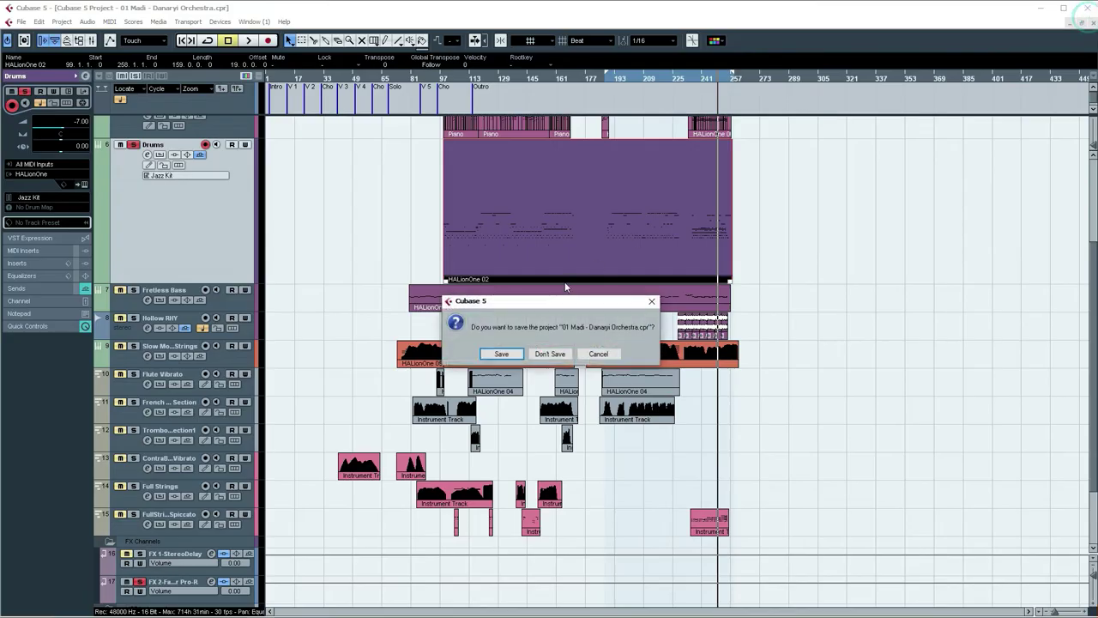
pyautogui.click(566, 360)
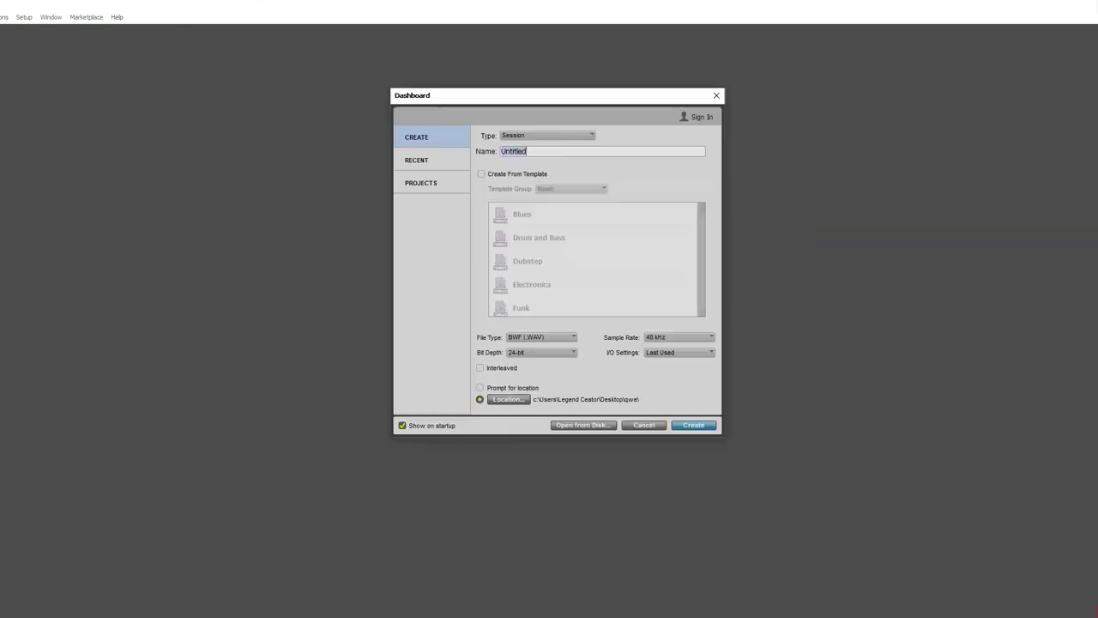
# Create a Pro Tools session named 001 drums, stored in the Drums folder on the Desktop
pyautogui.write('ums')
pyautogui.click(524, 399)
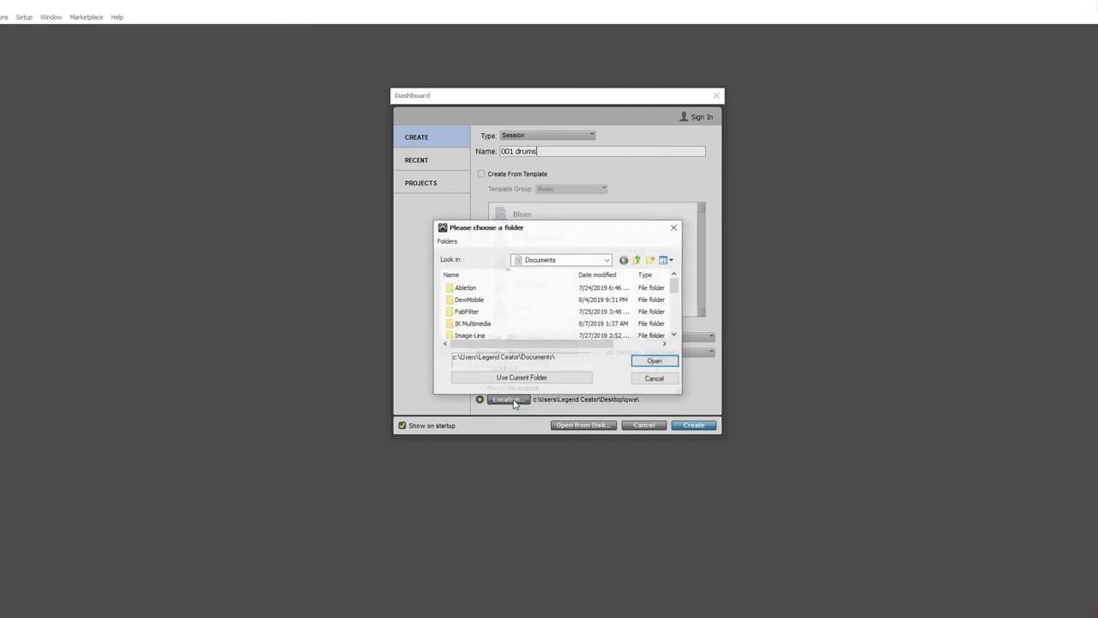
pyautogui.click(637, 260)
pyautogui.doubleClick(522, 306)
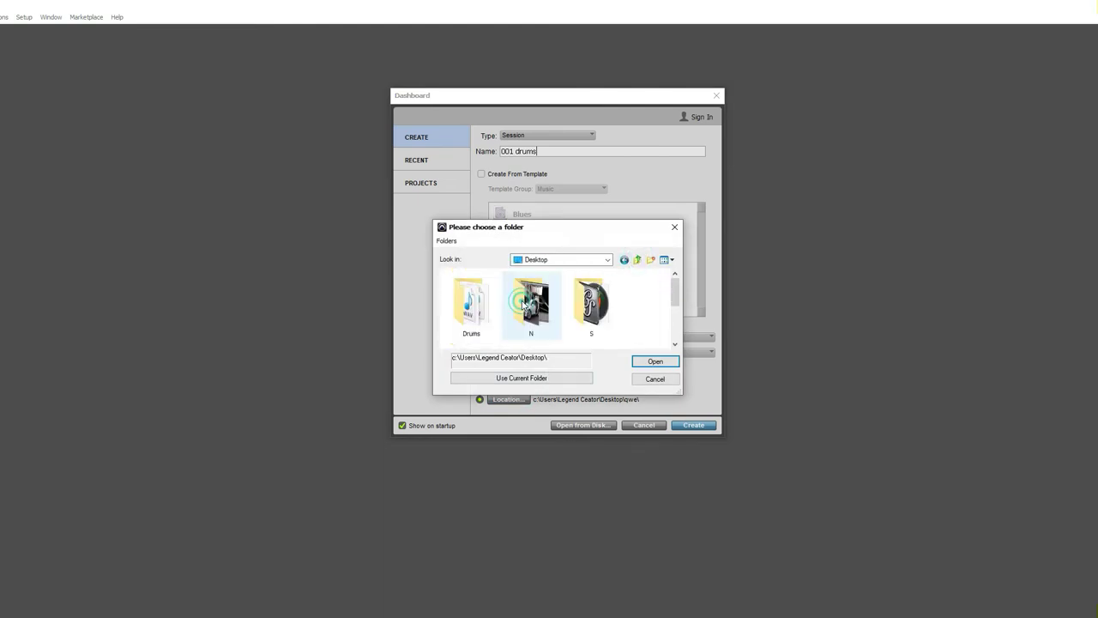
pyautogui.doubleClick(489, 314)
pyautogui.click(521, 378)
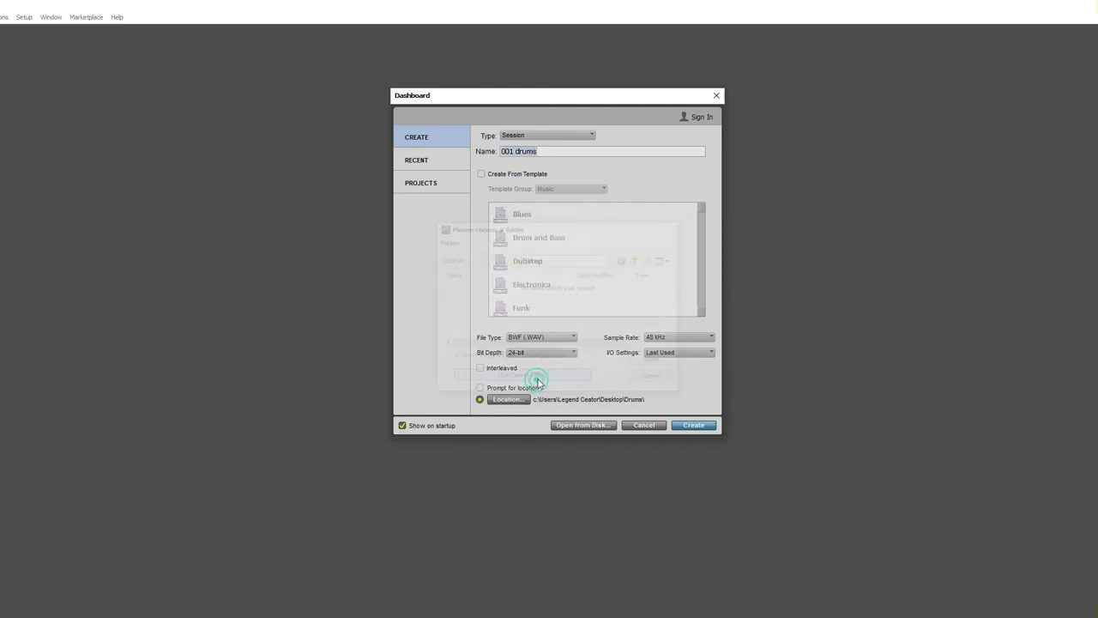
pyautogui.click(687, 426)
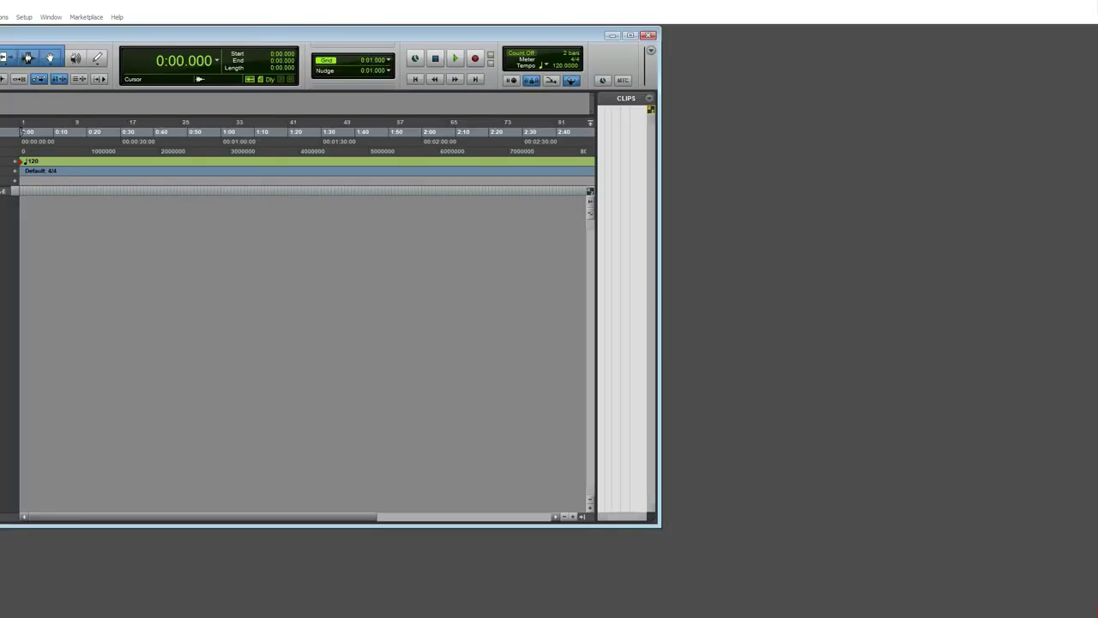
# Set the session tempo to 136 and the meter to 6/8, with the desktop's Drums folder uncovered beside the window
pyautogui.moveTo(118, 4); pyautogui.dragTo(191, 29)
pyautogui.moveTo(19, 36); pyautogui.dragTo(68, 41)
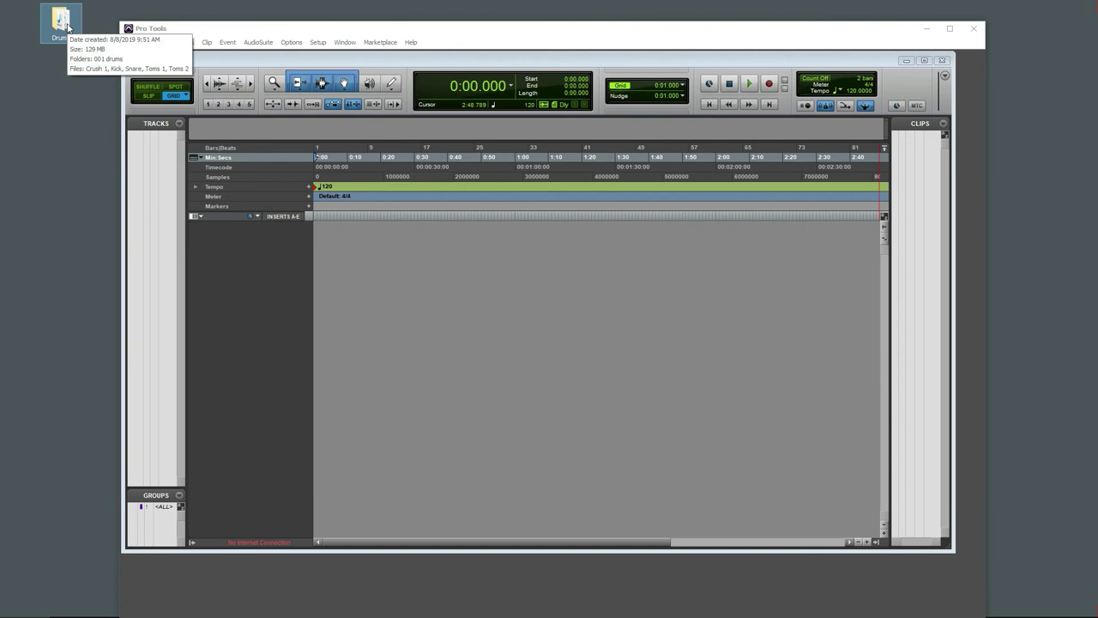
pyautogui.click(852, 91)
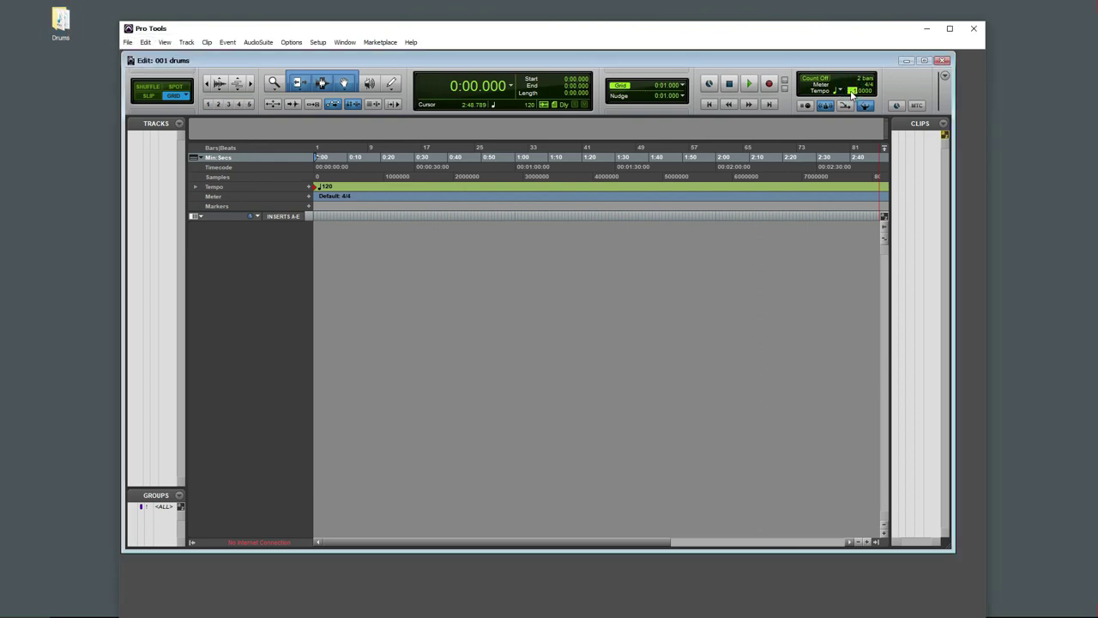
pyautogui.write('136')
pyautogui.press('Return')
pyautogui.click(869, 85)
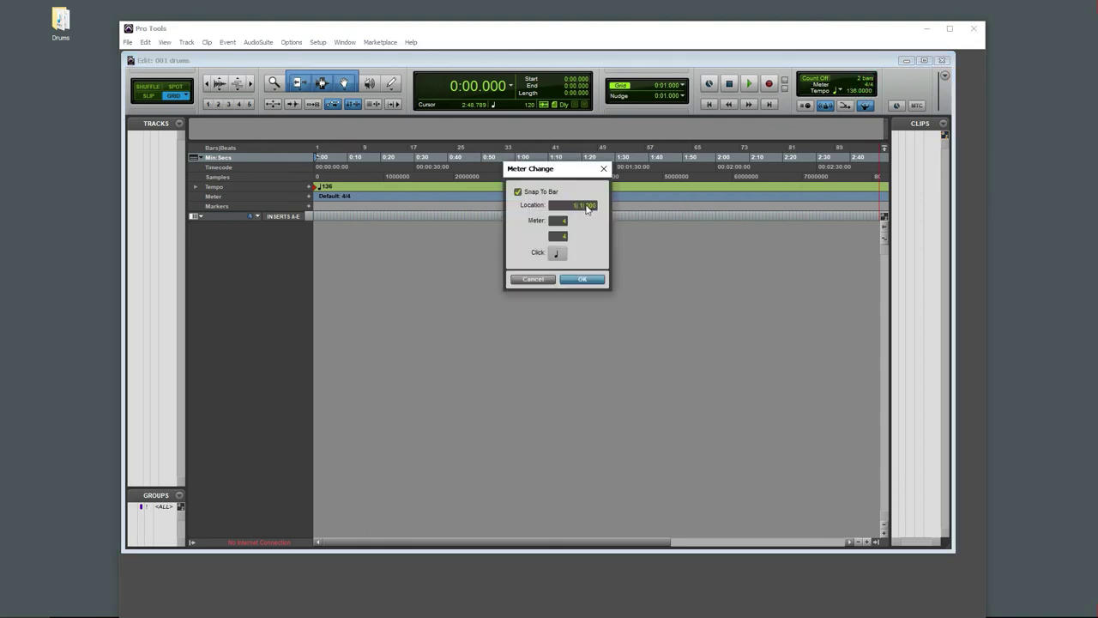
pyautogui.click(562, 222)
pyautogui.click(582, 280)
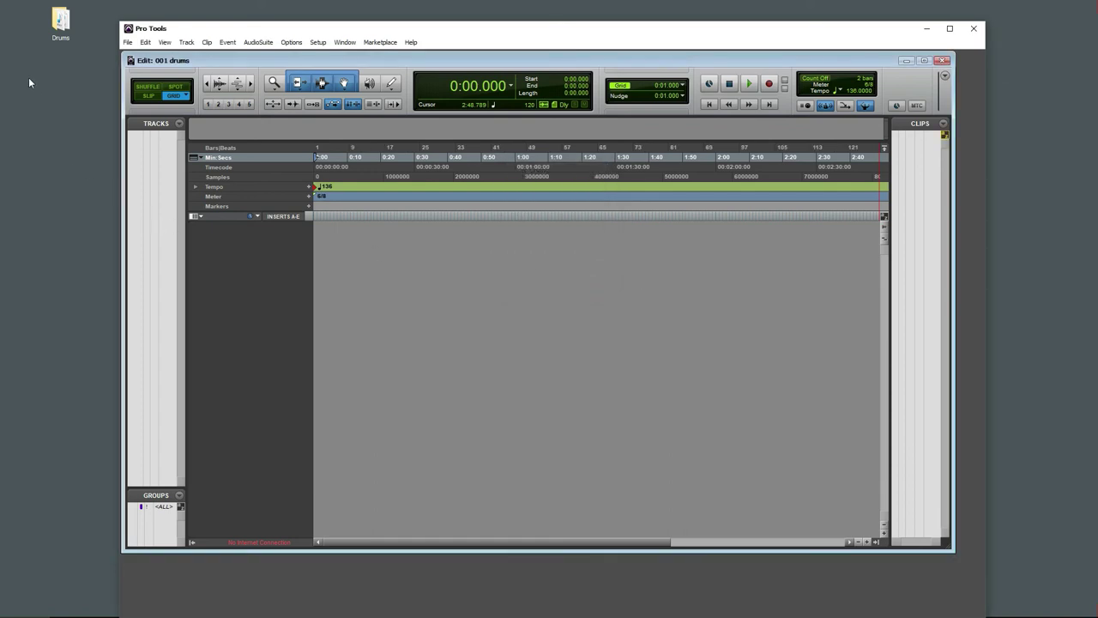
# Import Crush 1, Kick, Snare, Toms 1 and Toms 2 from the Drums folder onto separate tracks in the Pro Tools session
pyautogui.doubleClick(60, 22)
pyautogui.moveTo(464, 286); pyautogui.dragTo(443, 161)
pyautogui.moveTo(441, 83); pyautogui.dragTo(952, 72)
pyautogui.moveTo(996, 187); pyautogui.dragTo(321, 244)
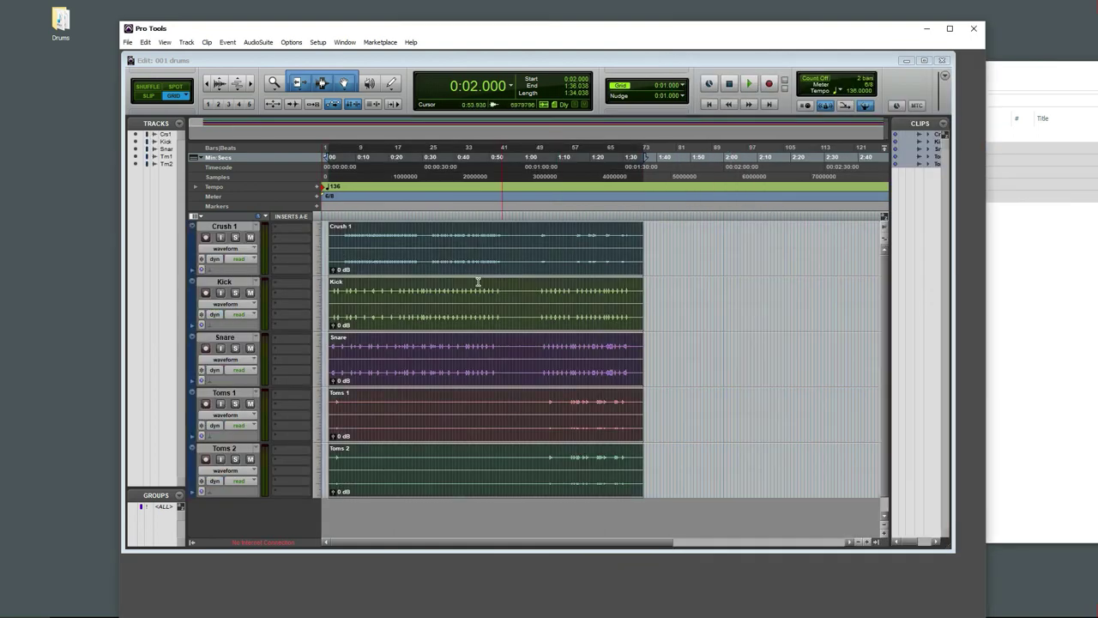
# Switch to Studio One and bring the five drum Wave files from the Drums folder into the empty song's arrangement
pyautogui.click(206, 607)
pyautogui.click(207, 609)
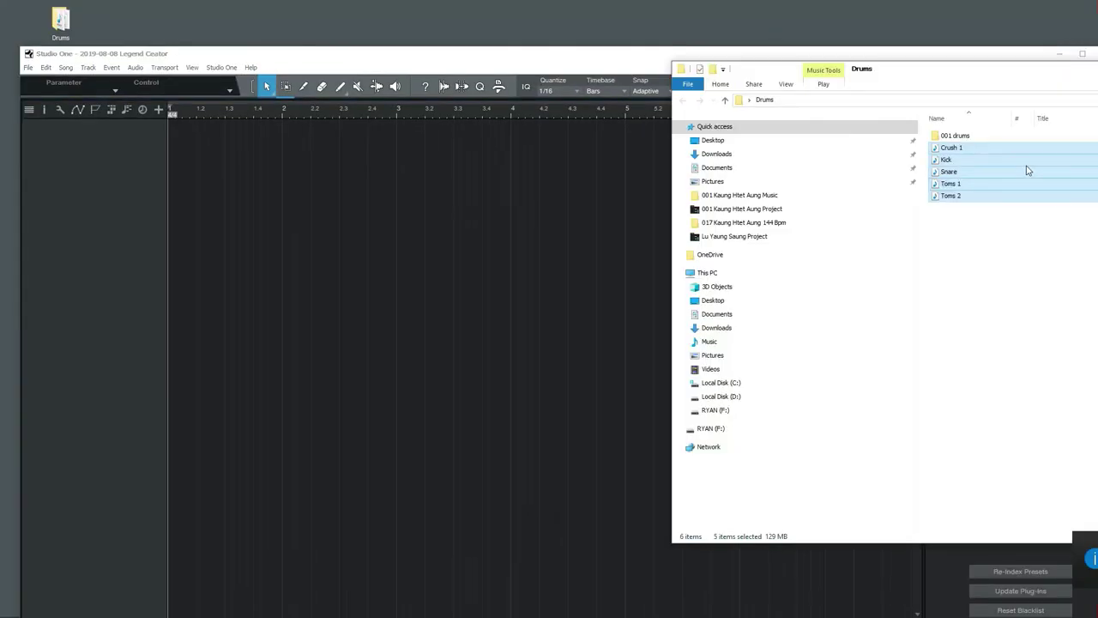
pyautogui.moveTo(1028, 170); pyautogui.dragTo(189, 223)
# Switch to FL Studio and place the five drum Wave files on playlist tracks 2 to 6, starting midway through bar 5
pyautogui.moveTo(517, 111); pyautogui.dragTo(444, 60)
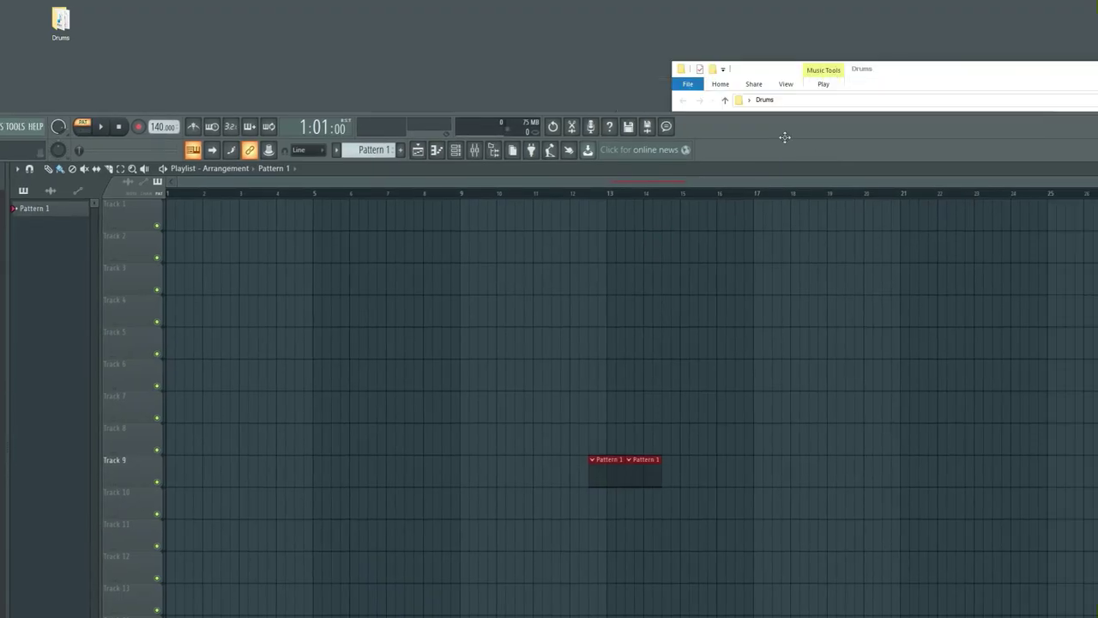
pyautogui.hotkey('alt', 'Tab')
pyautogui.moveTo(988, 252); pyautogui.dragTo(77, 234)
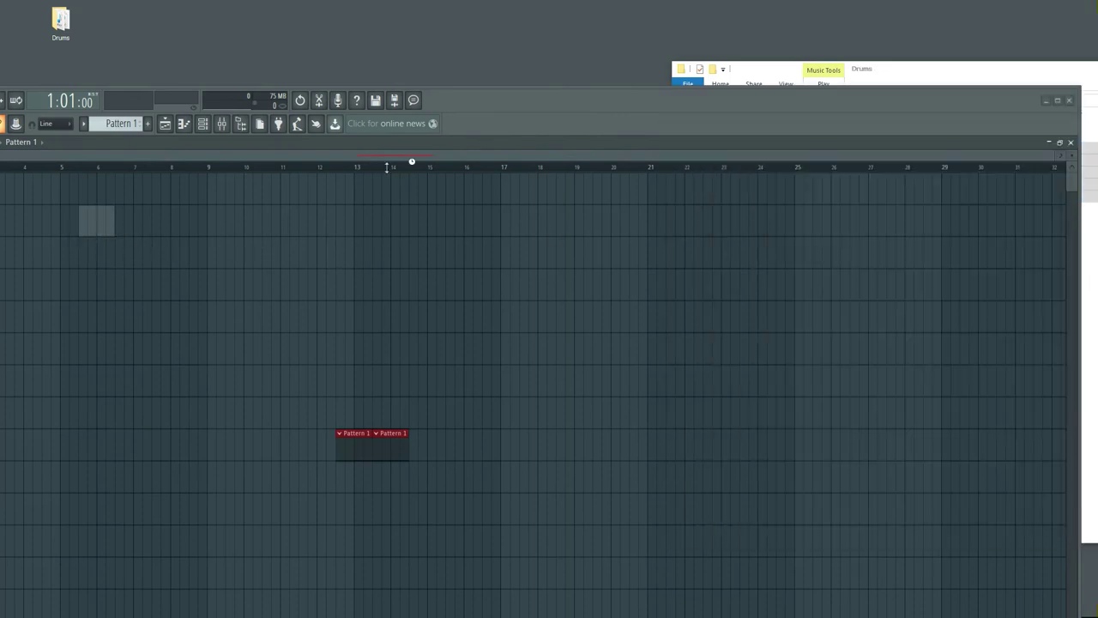
pyautogui.moveTo(549, 101); pyautogui.dragTo(657, 83)
pyautogui.moveTo(658, 84); pyautogui.dragTo(814, 51)
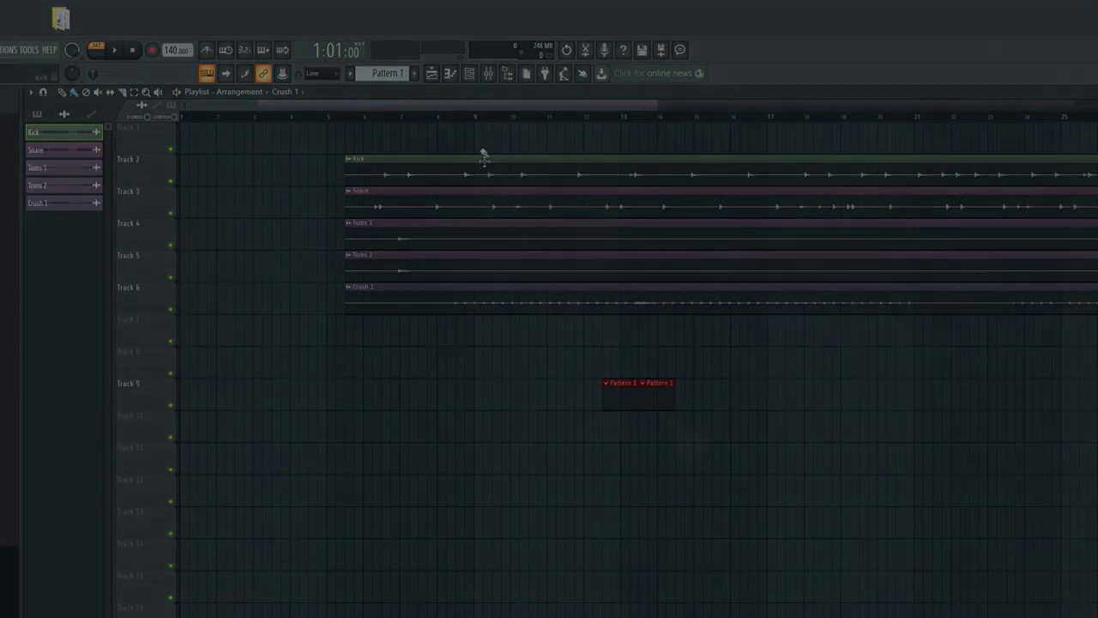